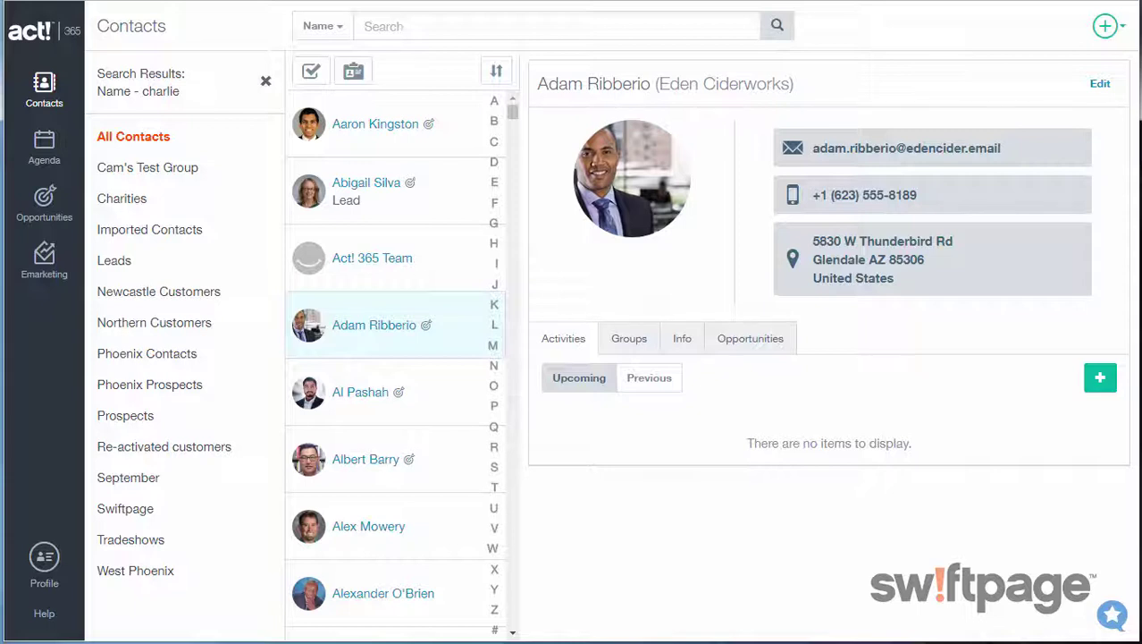
Open Emarketing to see Campaign History with the Newsletter's 1 sent, 100% open rate
click(44, 257)
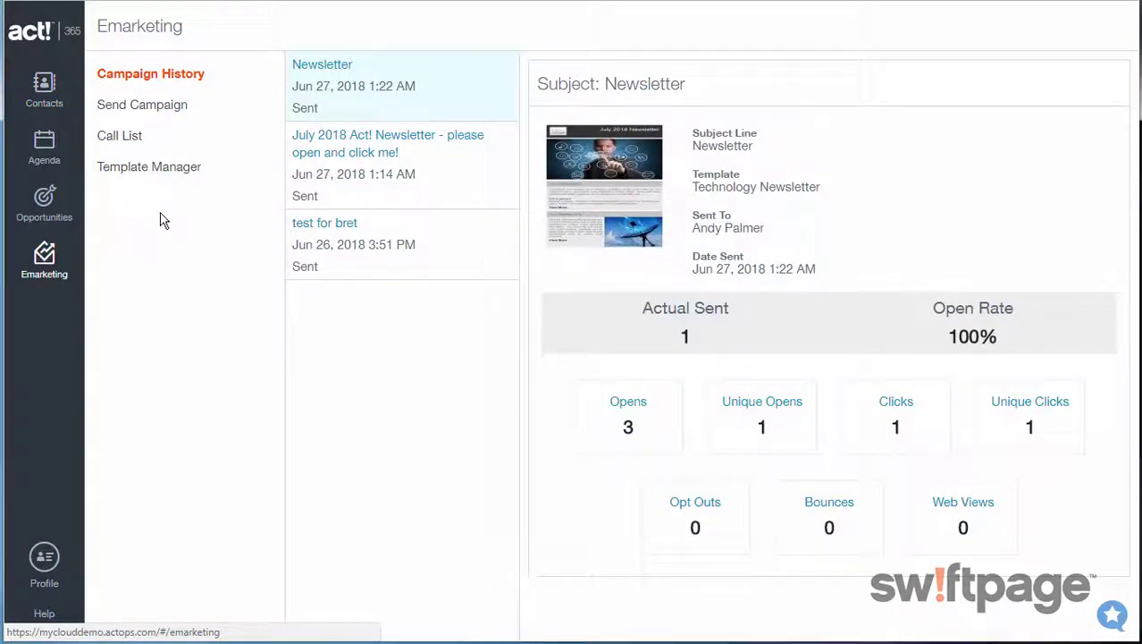
Open Template Manager and filter it to the Basic category templates
click(159, 169)
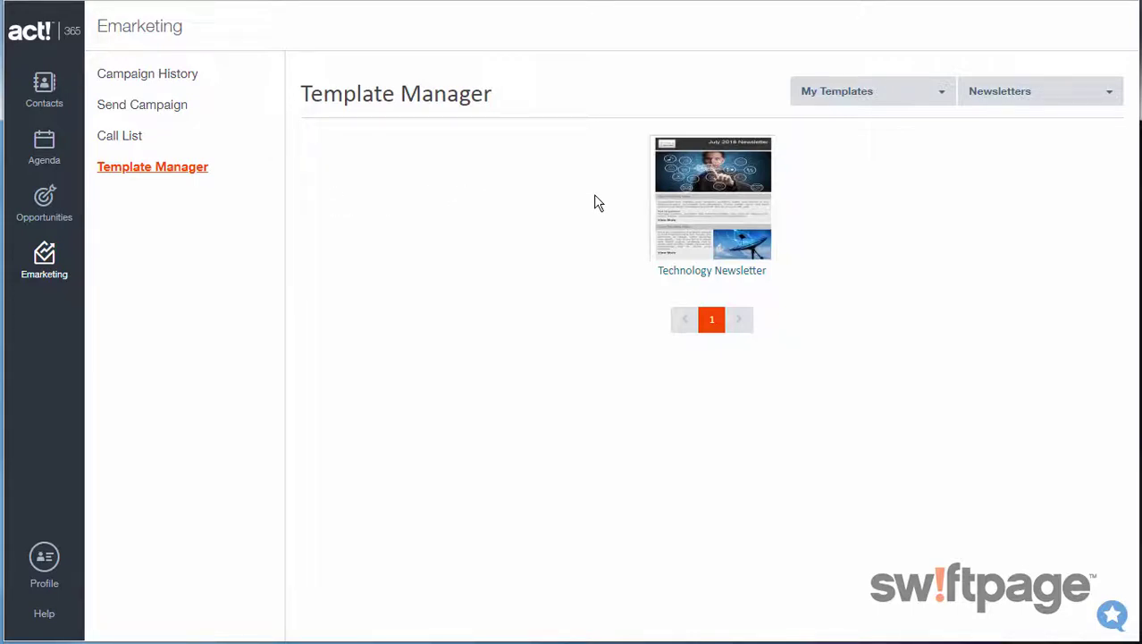
click(913, 100)
click(887, 147)
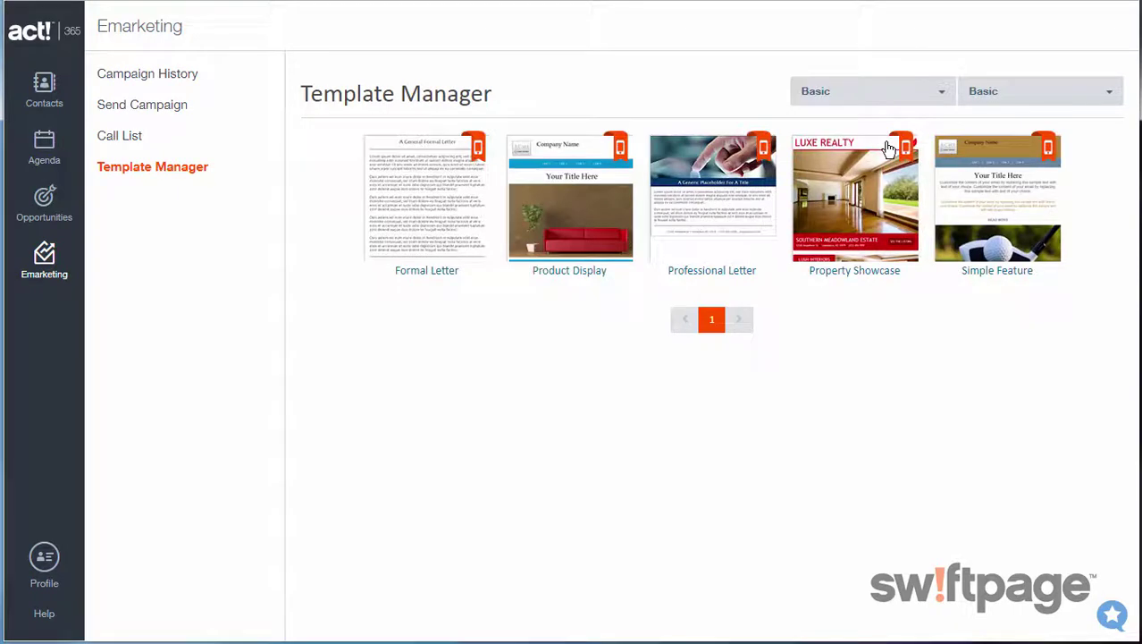
mouse_move(551, 199)
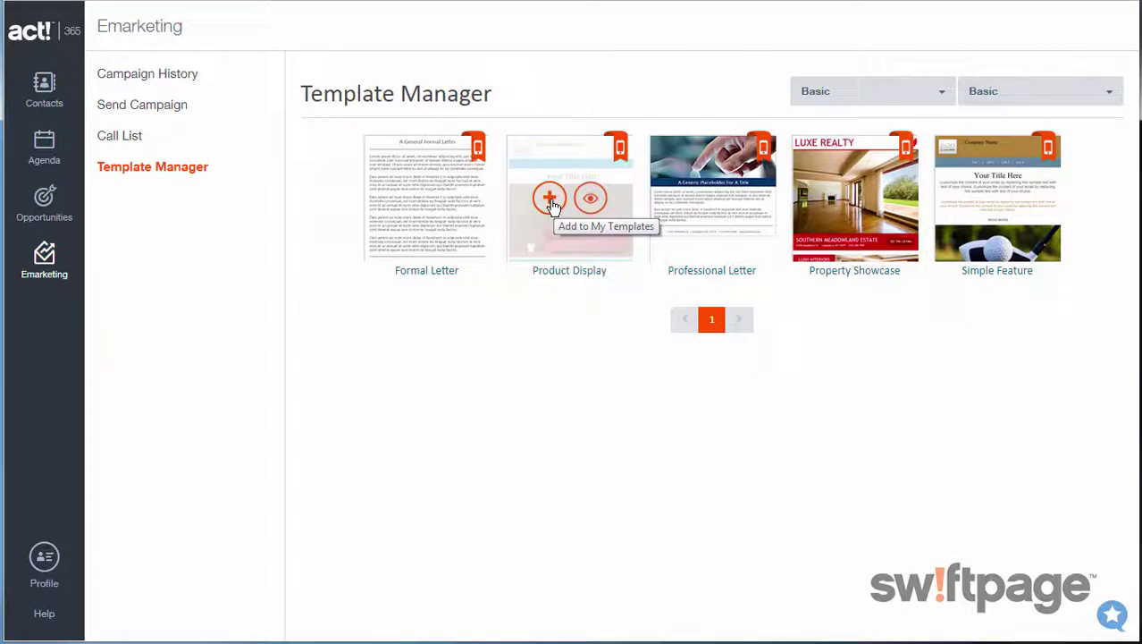
Copy Product Display into a new 'Product Promotions' category as 'Furniture Sale'
click(549, 200)
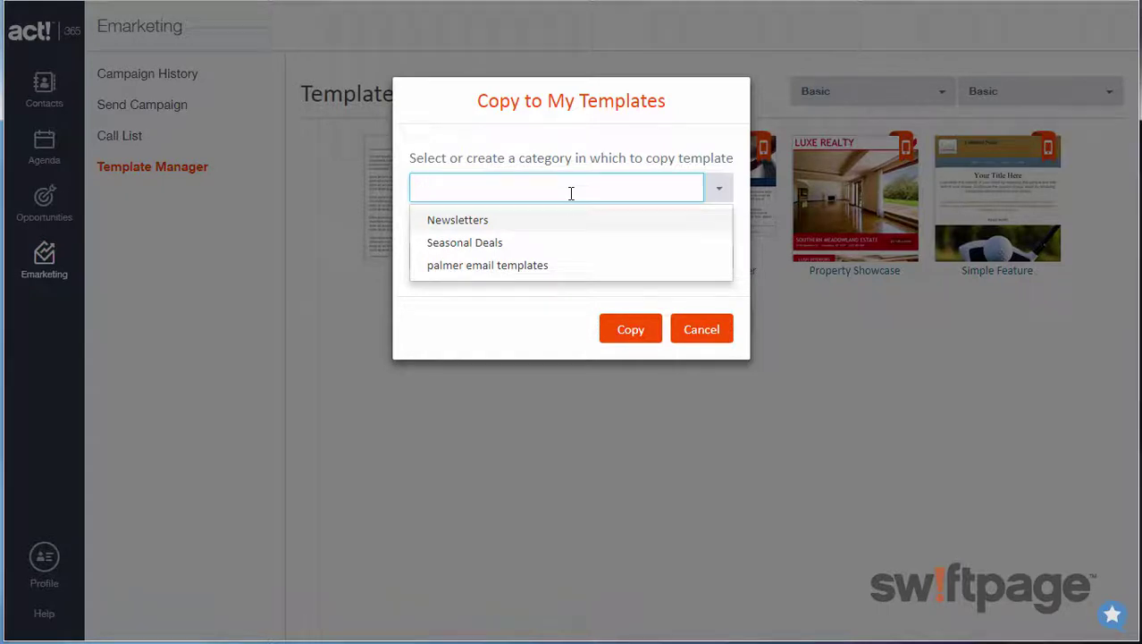
text(Pr)
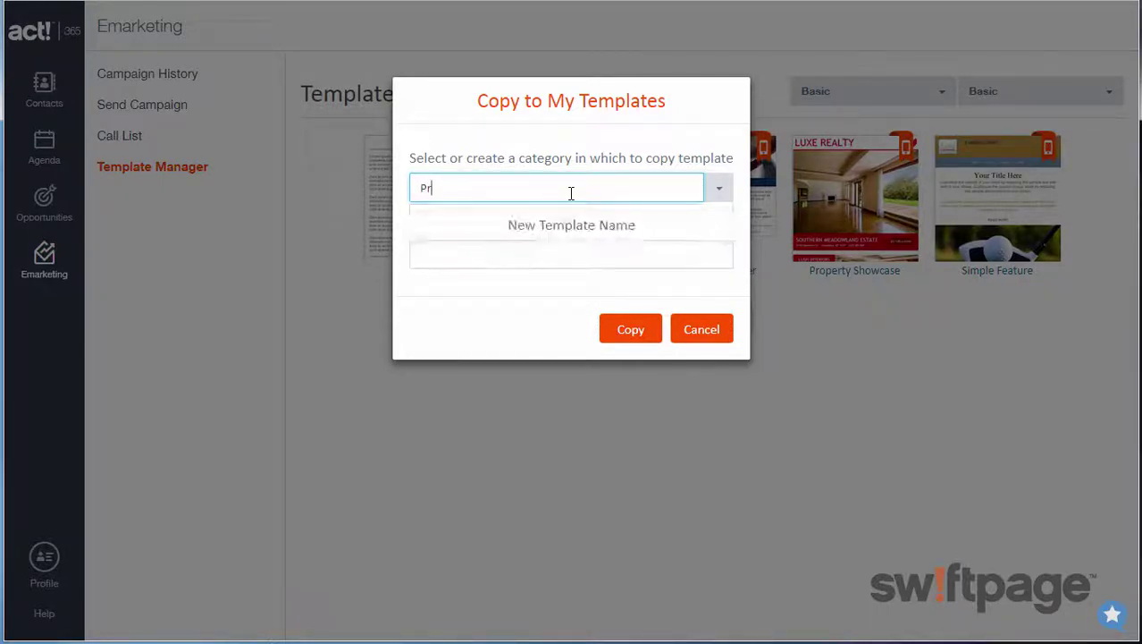
text(oduct Promotions)
click(571, 260)
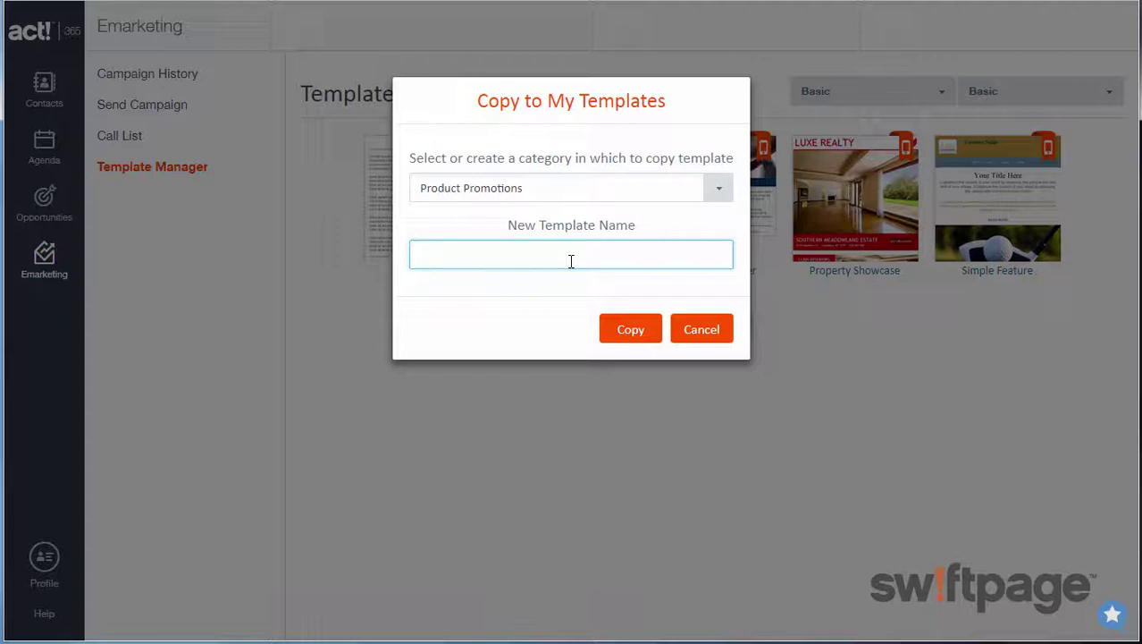
text(Furniture Sale)
click(637, 330)
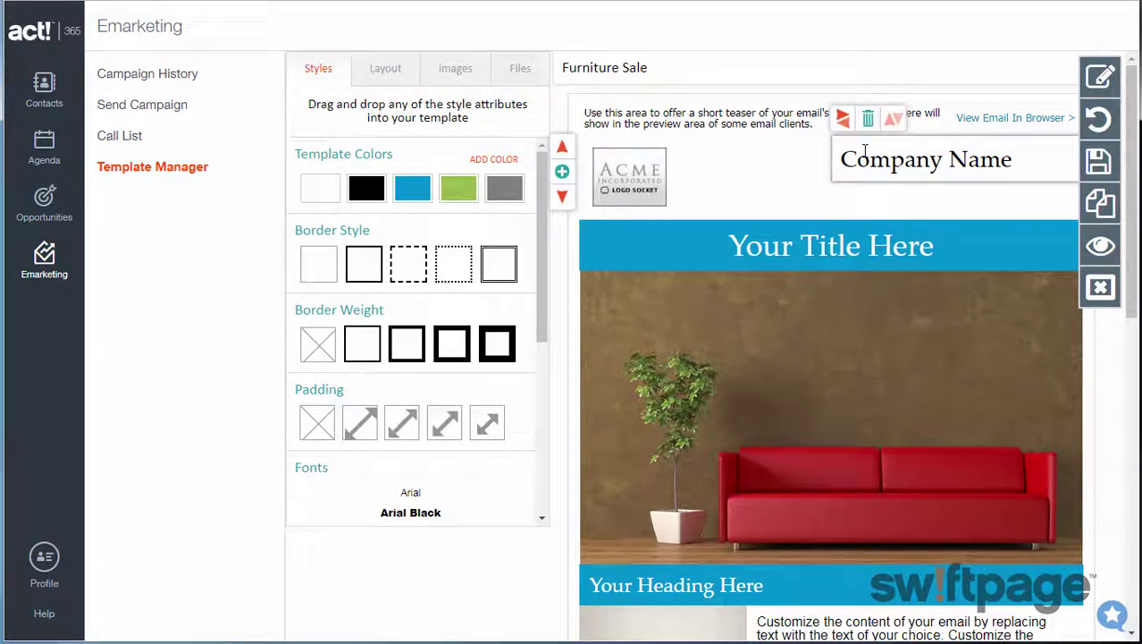
Change the teaser to 'Don't miss this furniture sale!' and the title to 'Couches!' in Century Gothic
click(1102, 81)
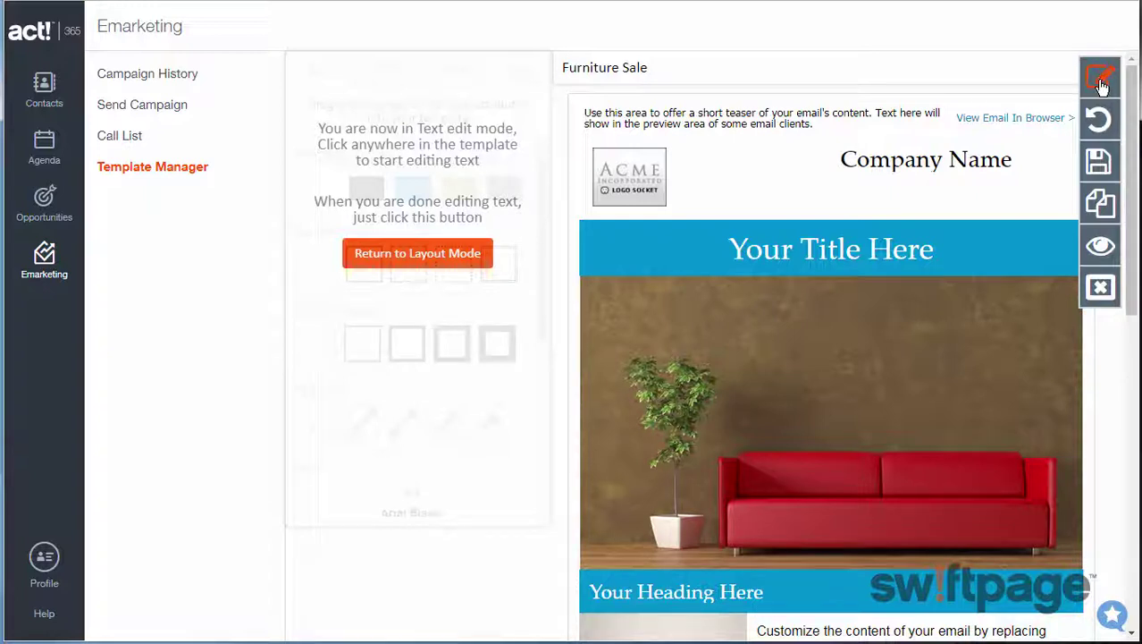
drag(582, 115, 812, 124)
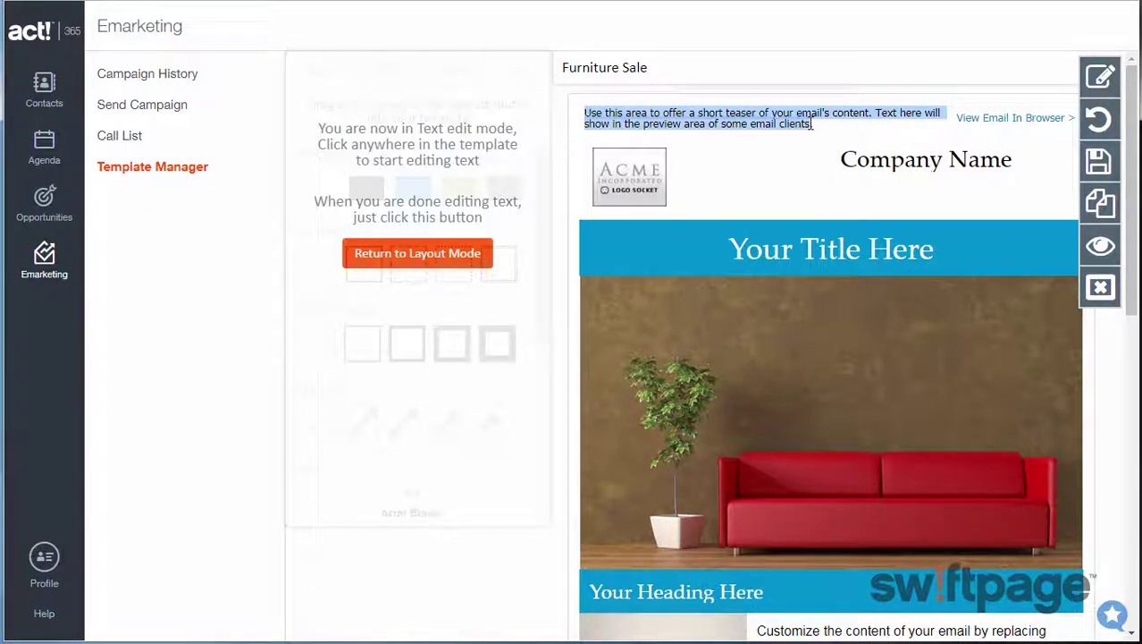
text(Don't miss this furniture sale!)
triple_click(812, 221)
text(Couches!)
drag(893, 239, 766, 256)
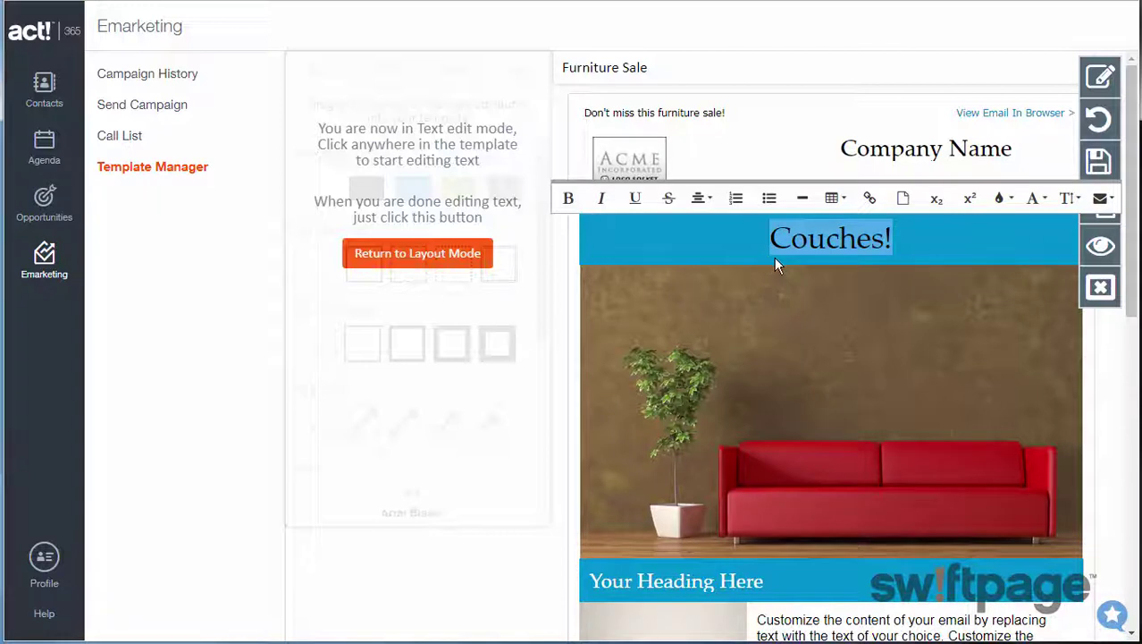
click(1032, 197)
click(1061, 274)
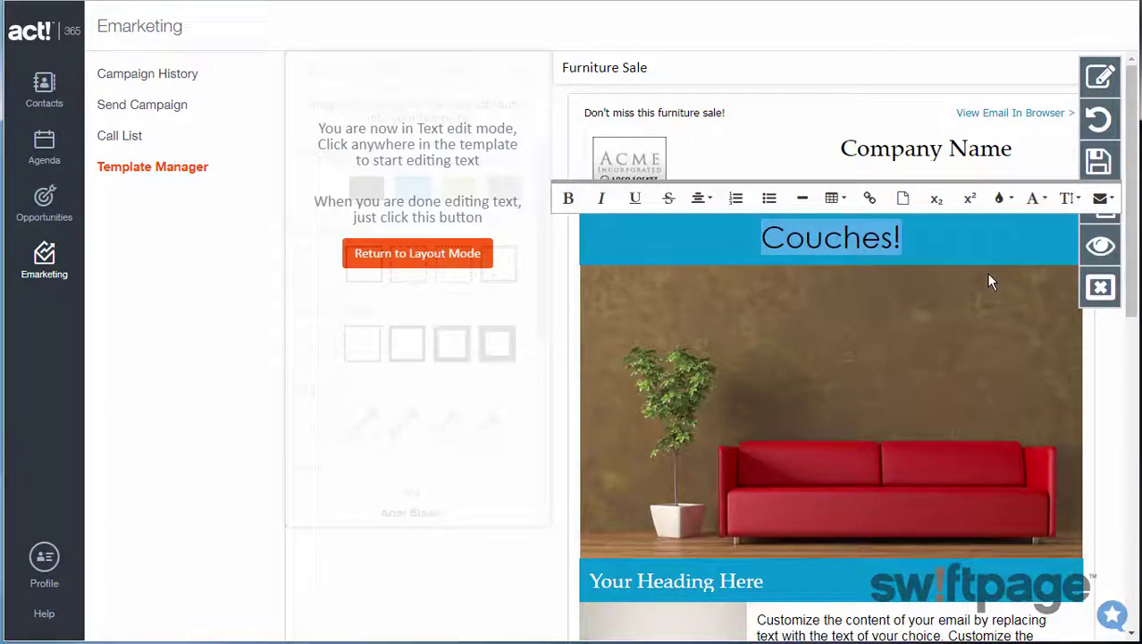
Rename the section headings to 'Tiny Chairs!', 'Hipster Chairs!' and 'Salmon Colored Chairs!', back in layout mode
scroll(984, 282, down, 3)
drag(765, 331, 590, 332)
text(Tiny Chairs!)
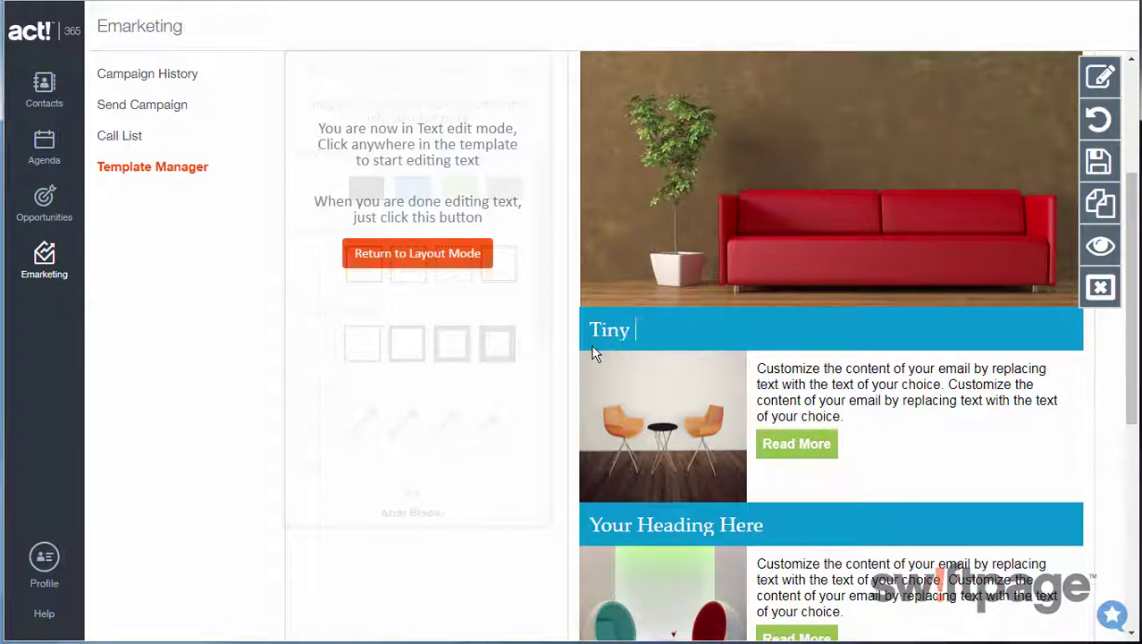
scroll(751, 507, down, 3)
drag(765, 274, 590, 273)
text(Hipster Chairs!)
drag(766, 469, 586, 471)
text(Salmon Colored Chairs!)
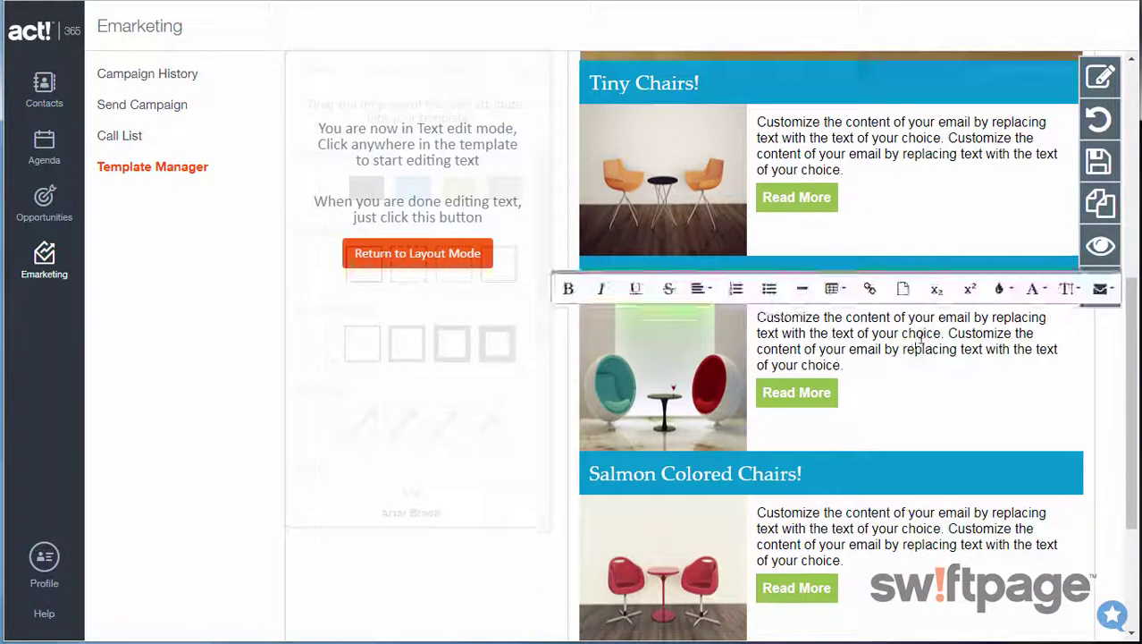
scroll(921, 337, up, 5)
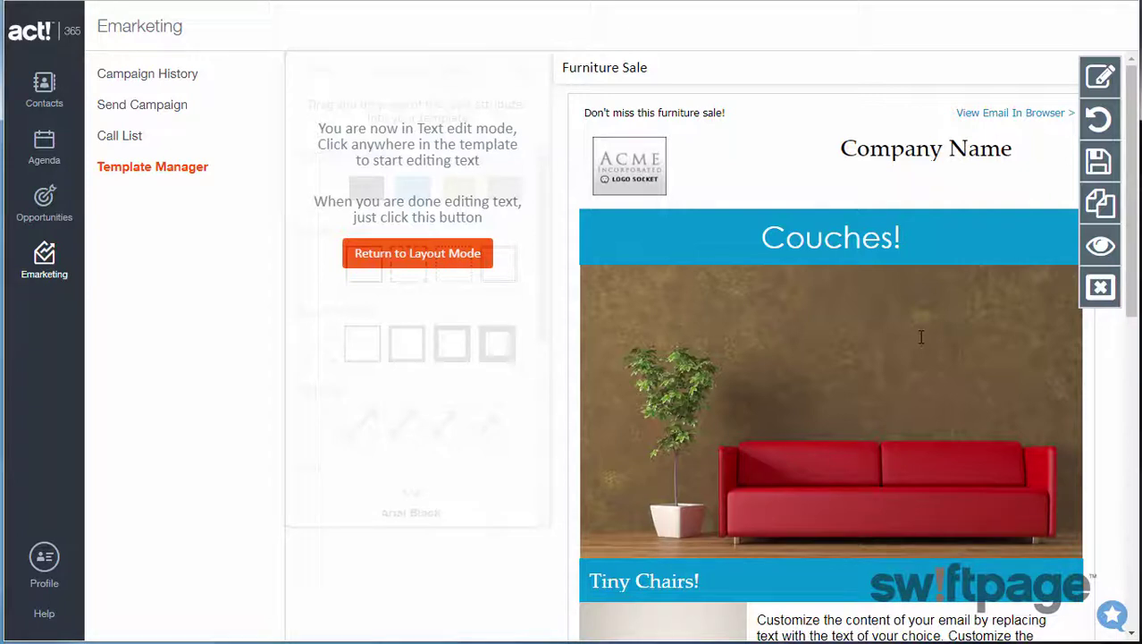
click(416, 254)
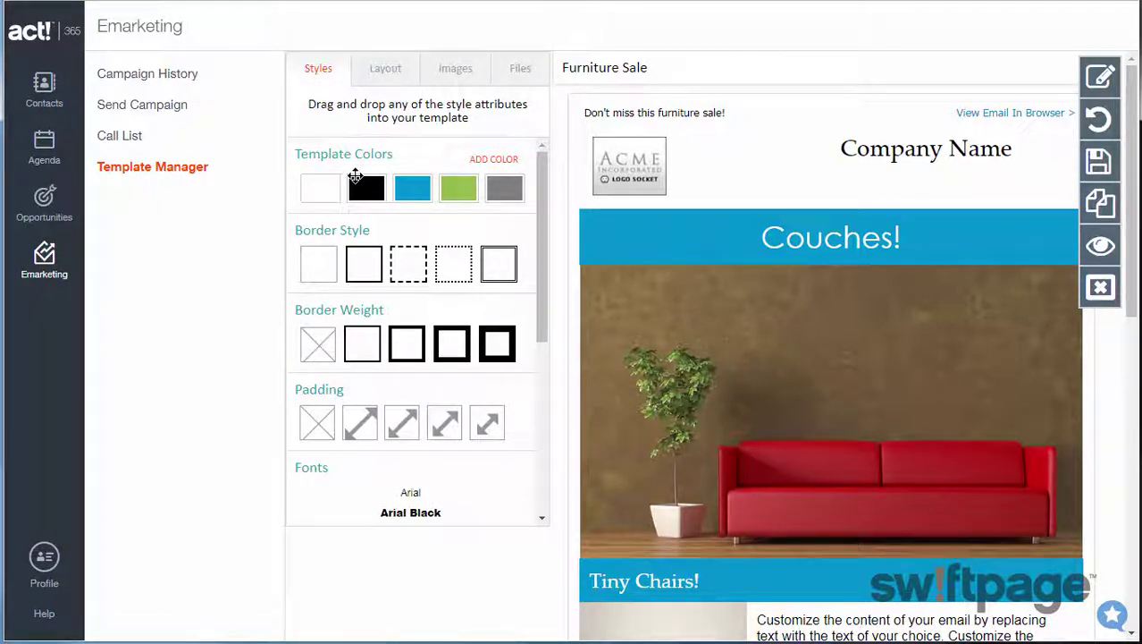
Make only the Couches! title row green, undoing an accidental green template background
drag(458, 187, 739, 244)
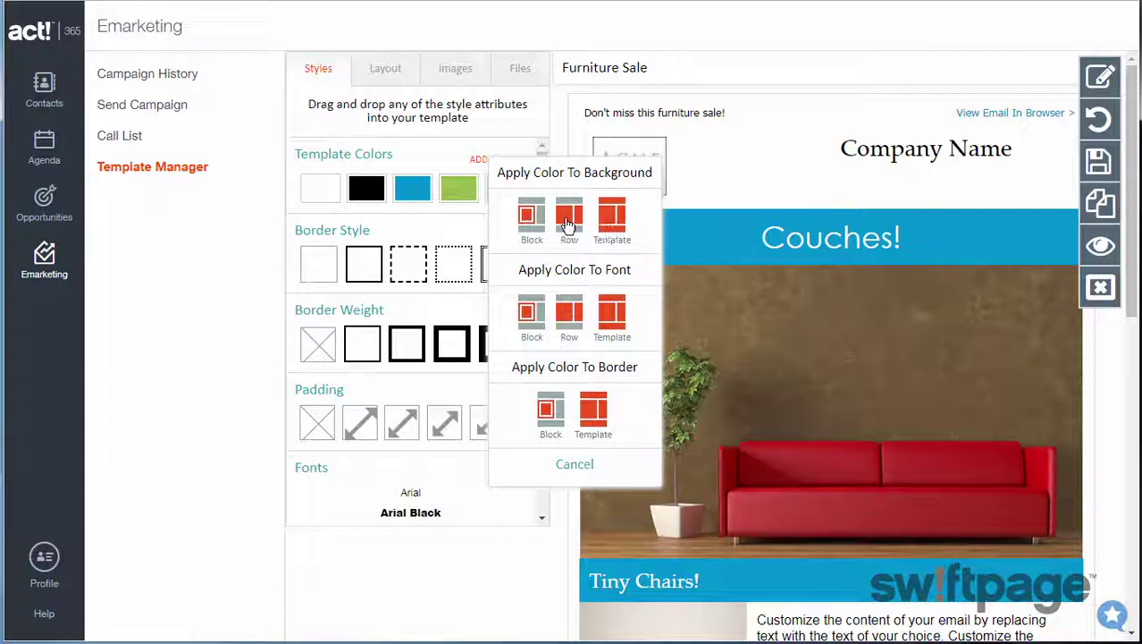
click(615, 229)
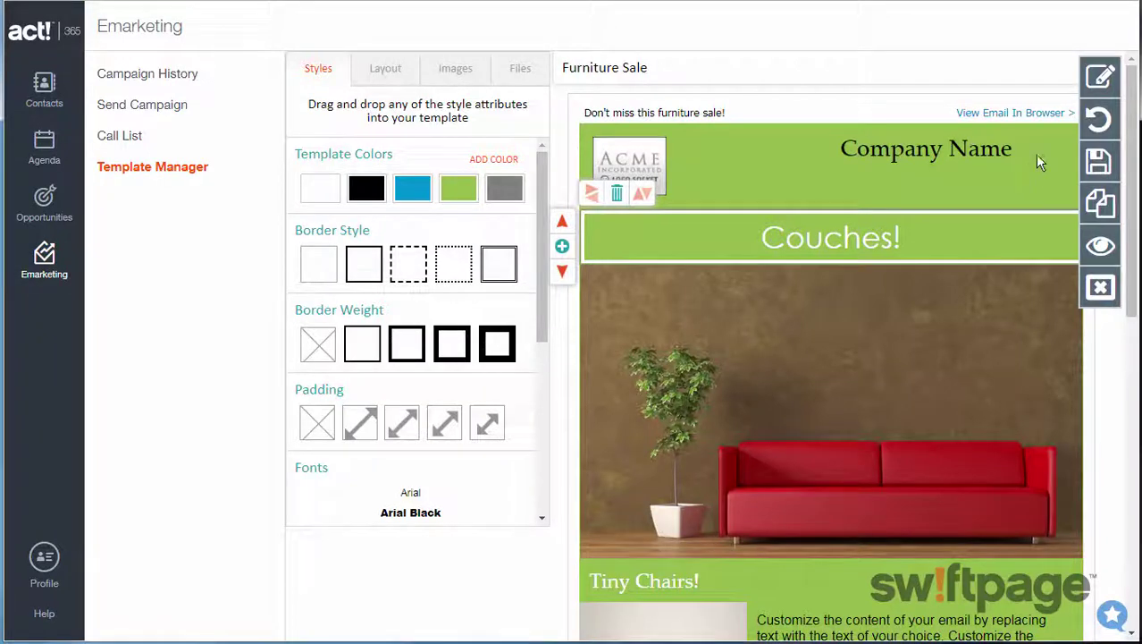
click(1103, 121)
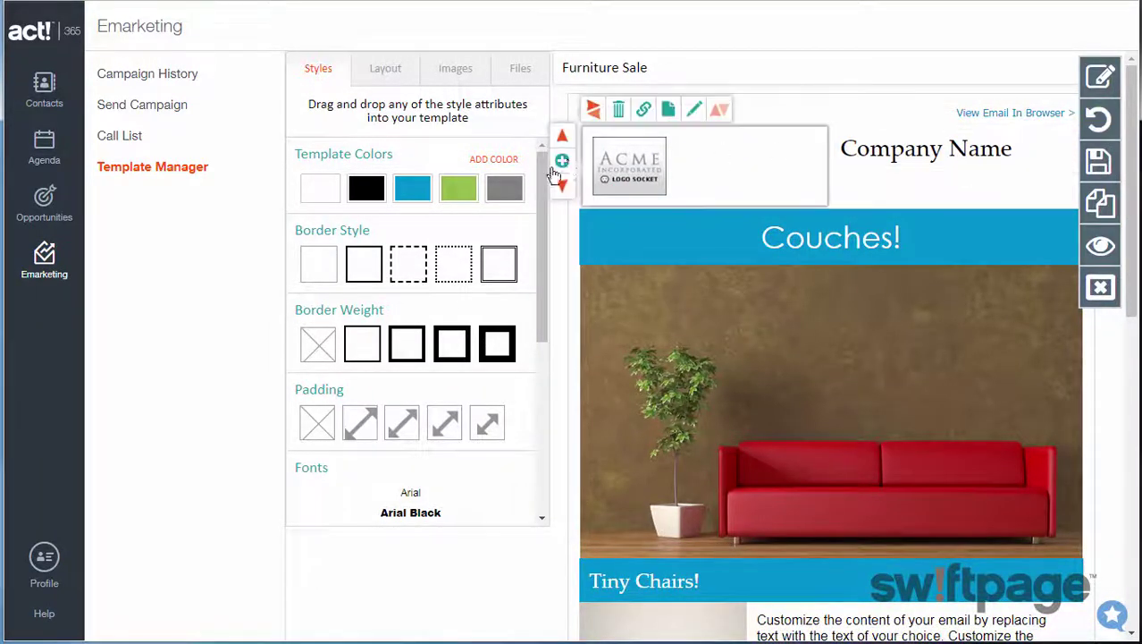
drag(459, 188, 690, 232)
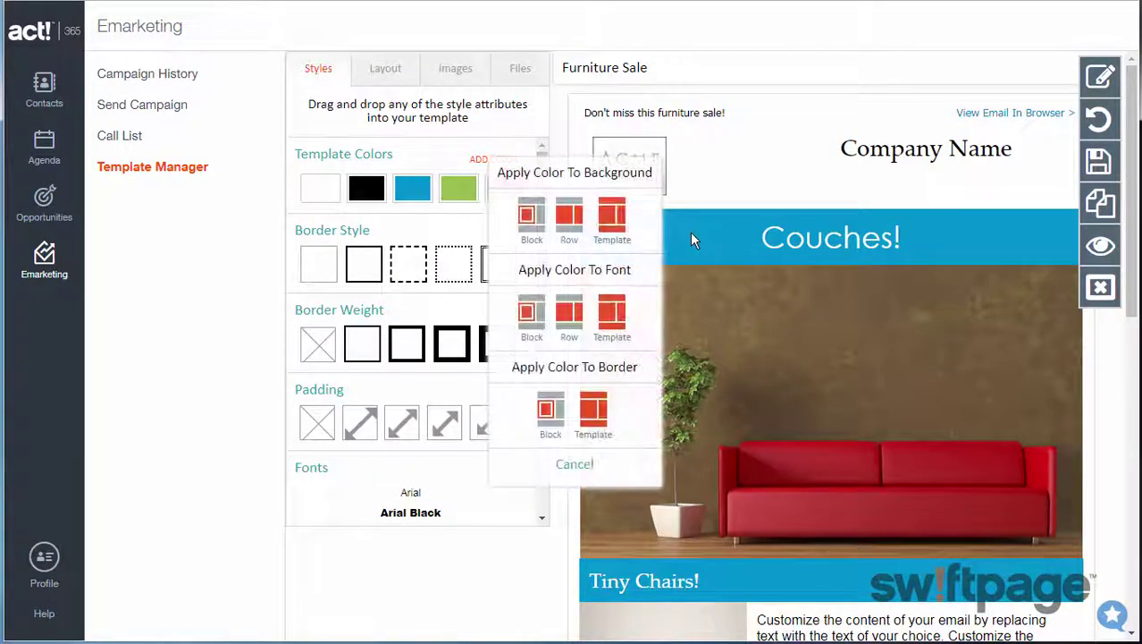
click(569, 219)
Give the Couches! title block a heavy solid border recoloured white
drag(372, 266, 615, 251)
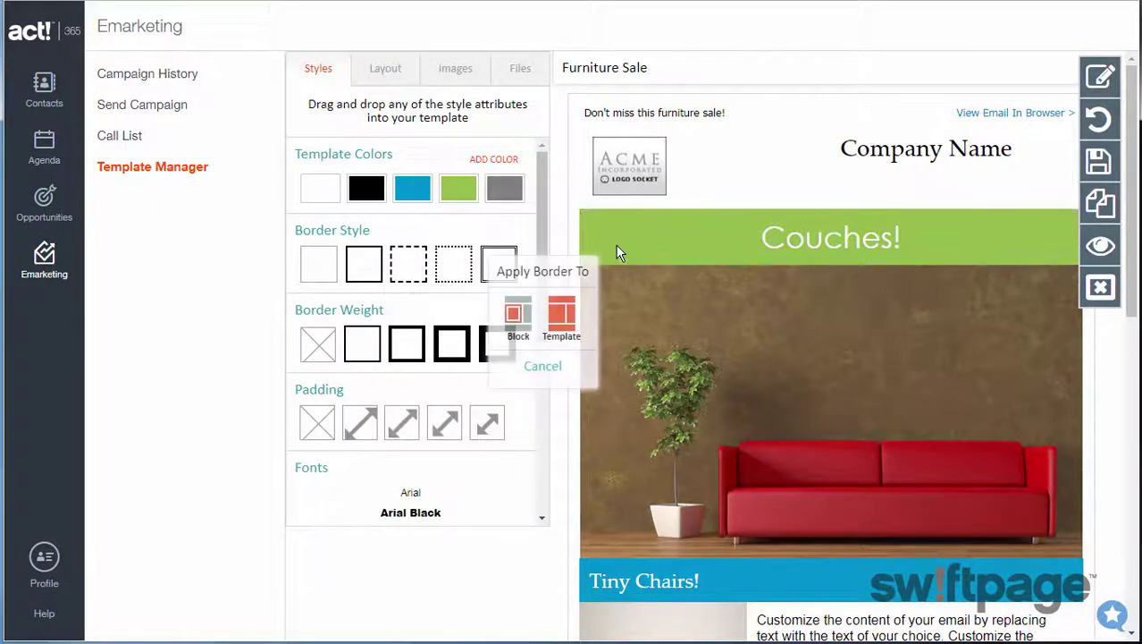
click(517, 317)
drag(452, 340, 635, 237)
click(519, 318)
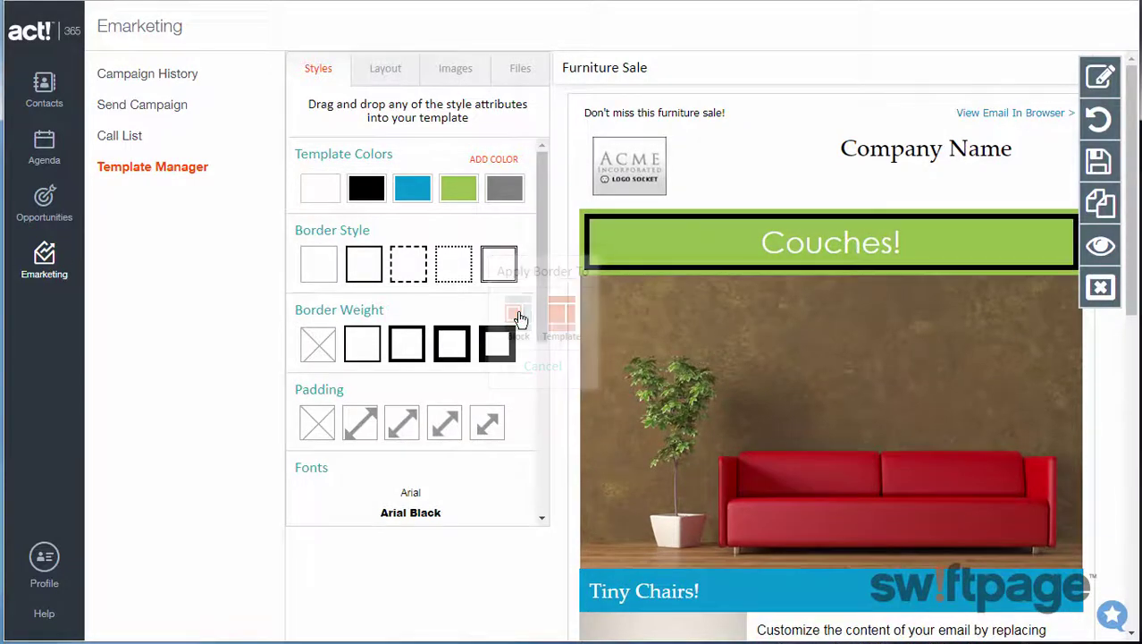
drag(454, 207, 604, 238)
click(551, 406)
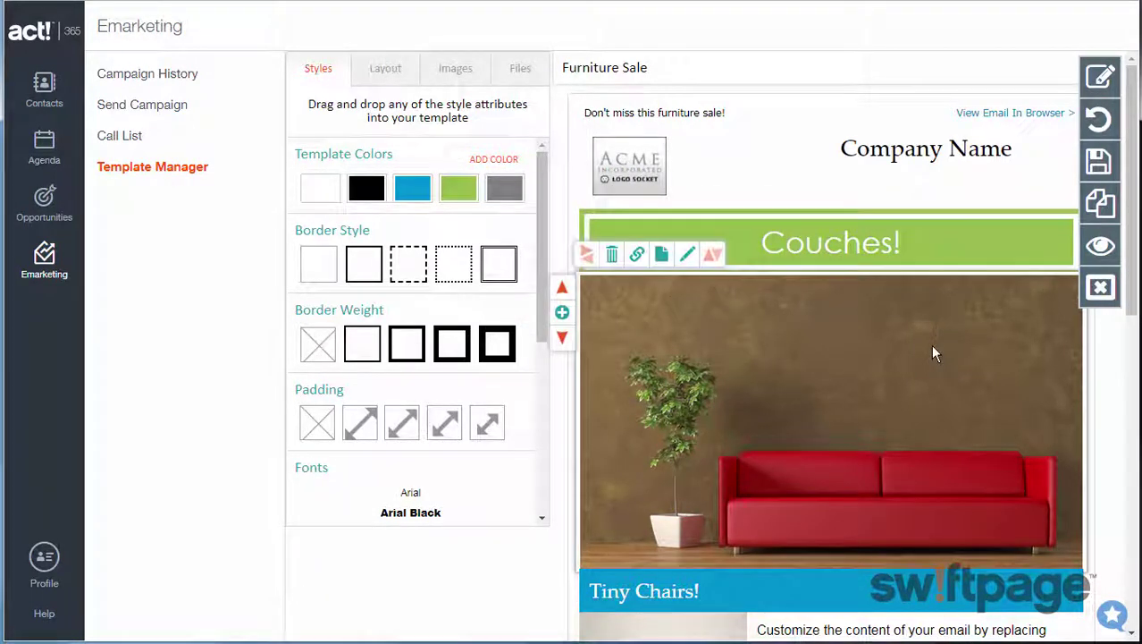
drag(537, 291, 511, 492)
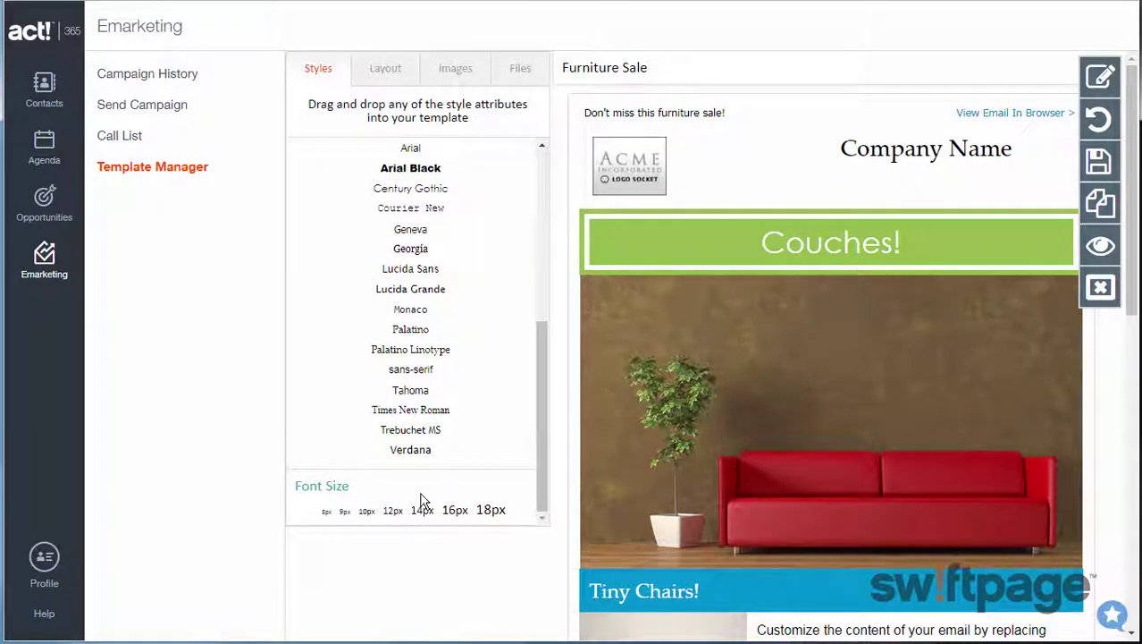
Place a Three Columns text row from the Layout rows just above the CAN-SPAM footer
click(387, 75)
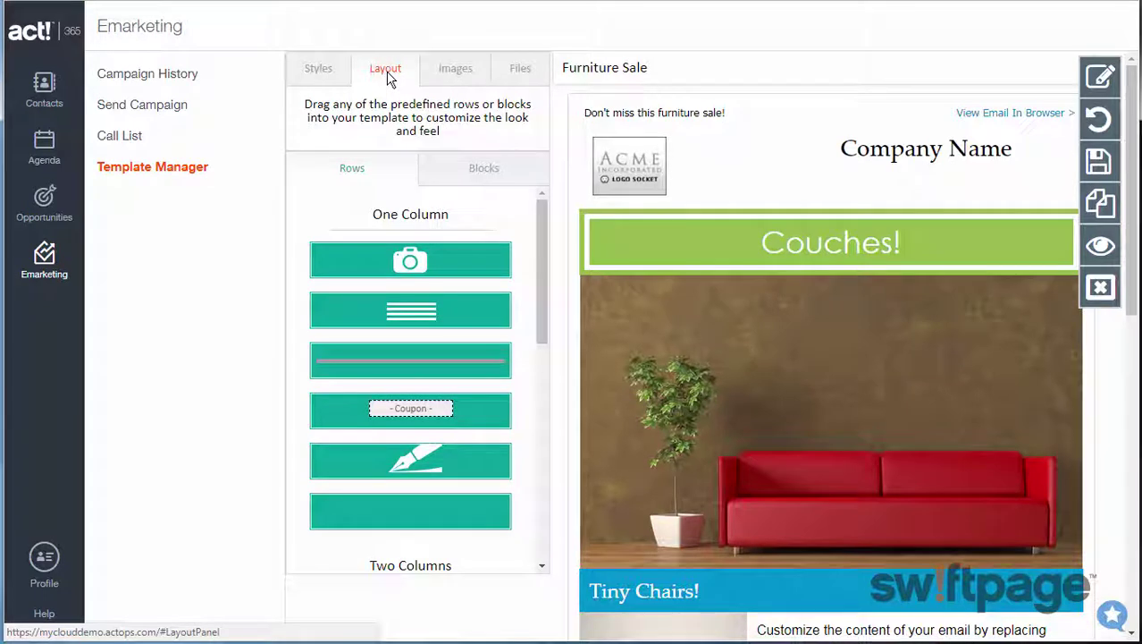
drag(539, 231, 579, 460)
scroll(975, 362, down, 10)
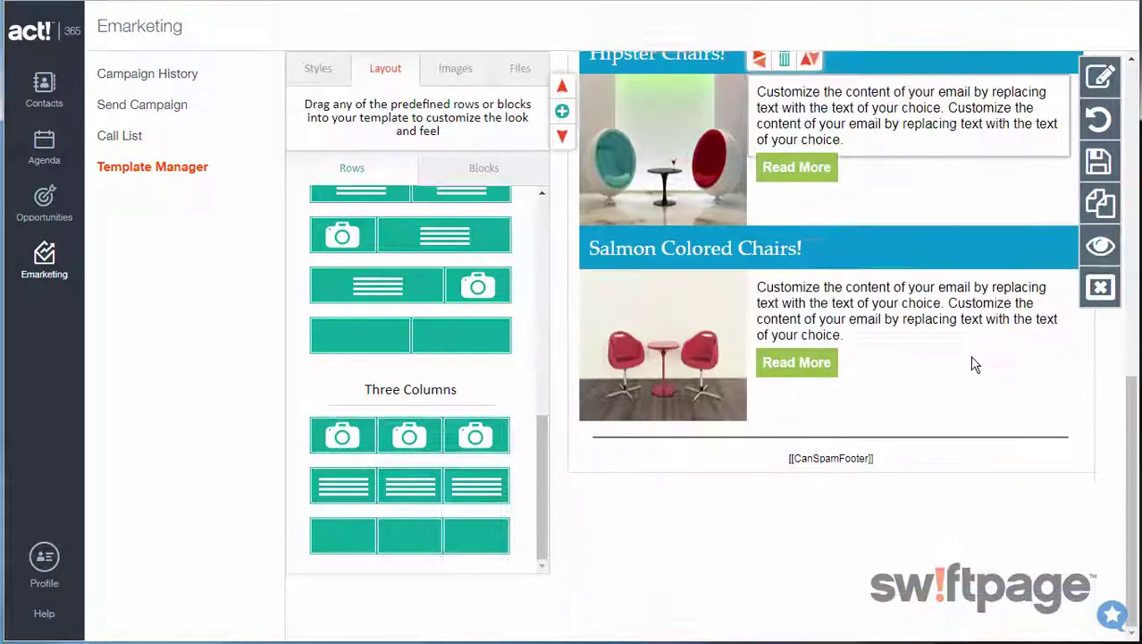
drag(420, 483, 794, 450)
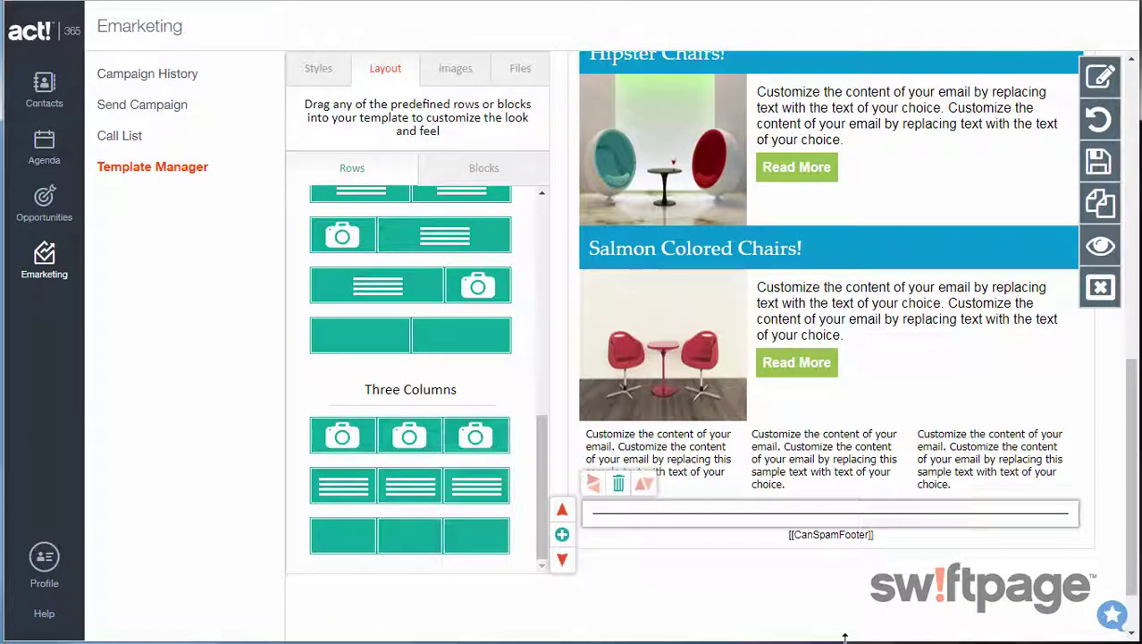
scroll(894, 505, up, 10)
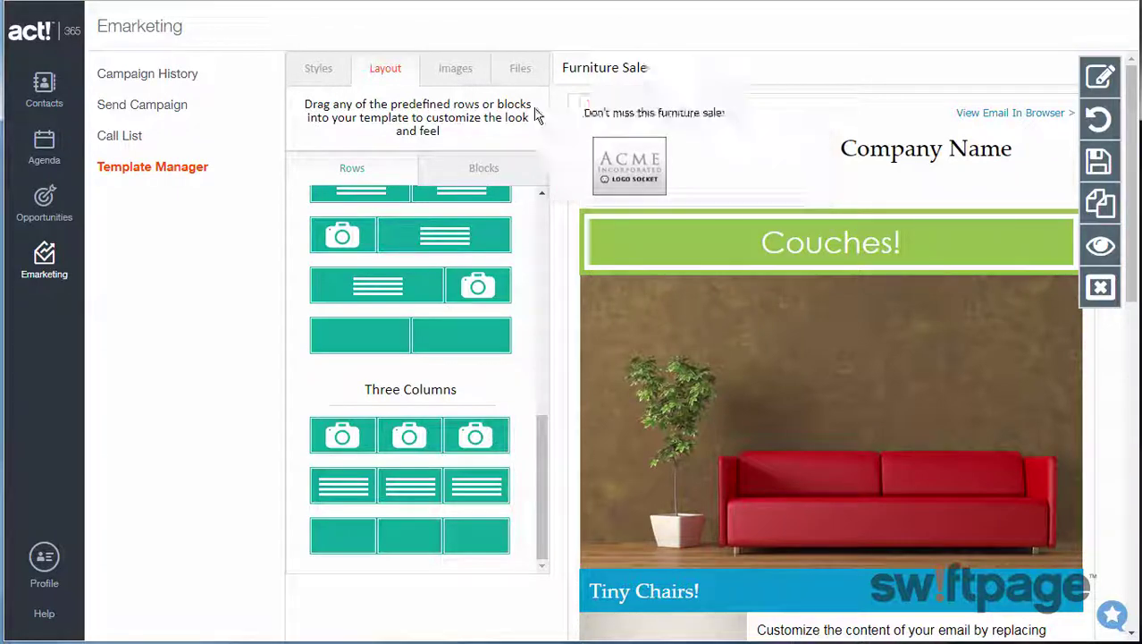
Upload logo-organik.png from the Files folder into the Logos image category
click(455, 71)
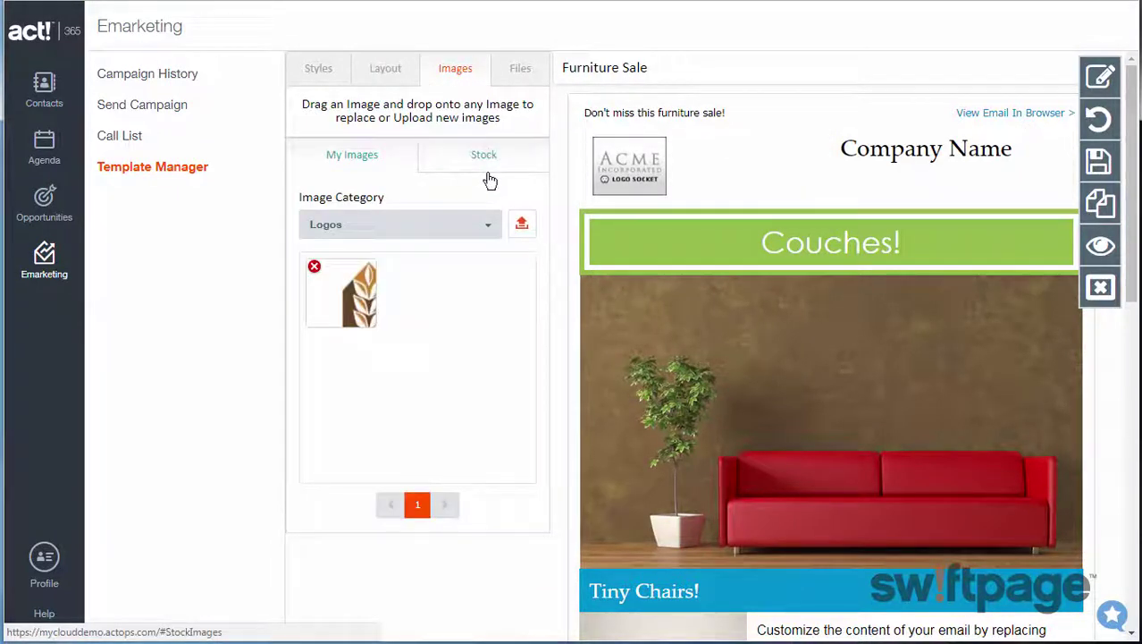
click(522, 223)
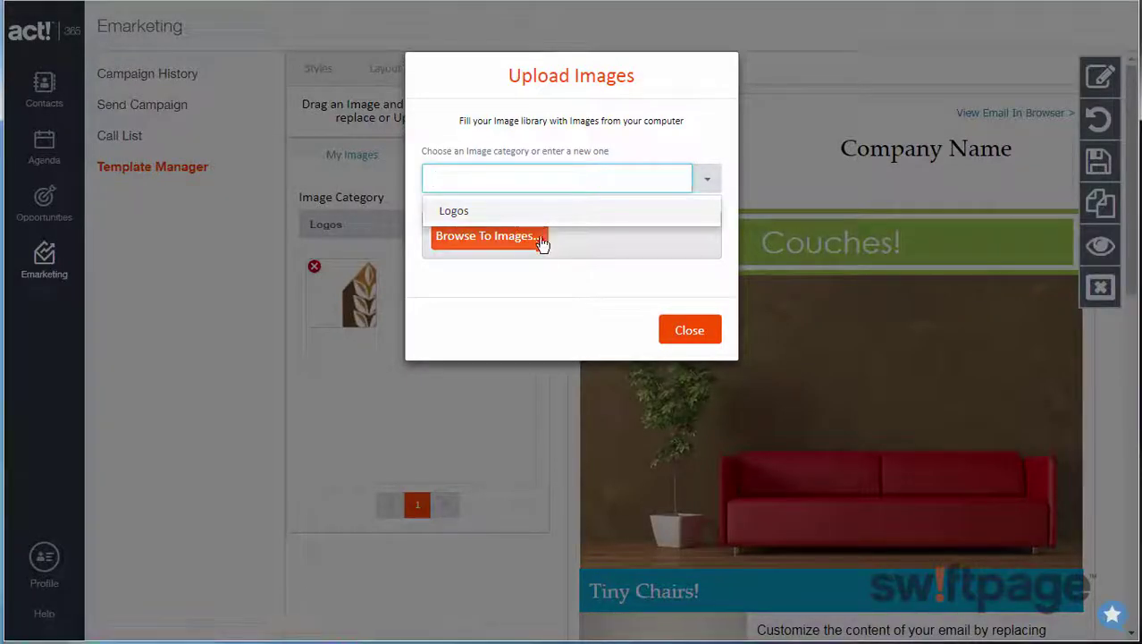
click(469, 212)
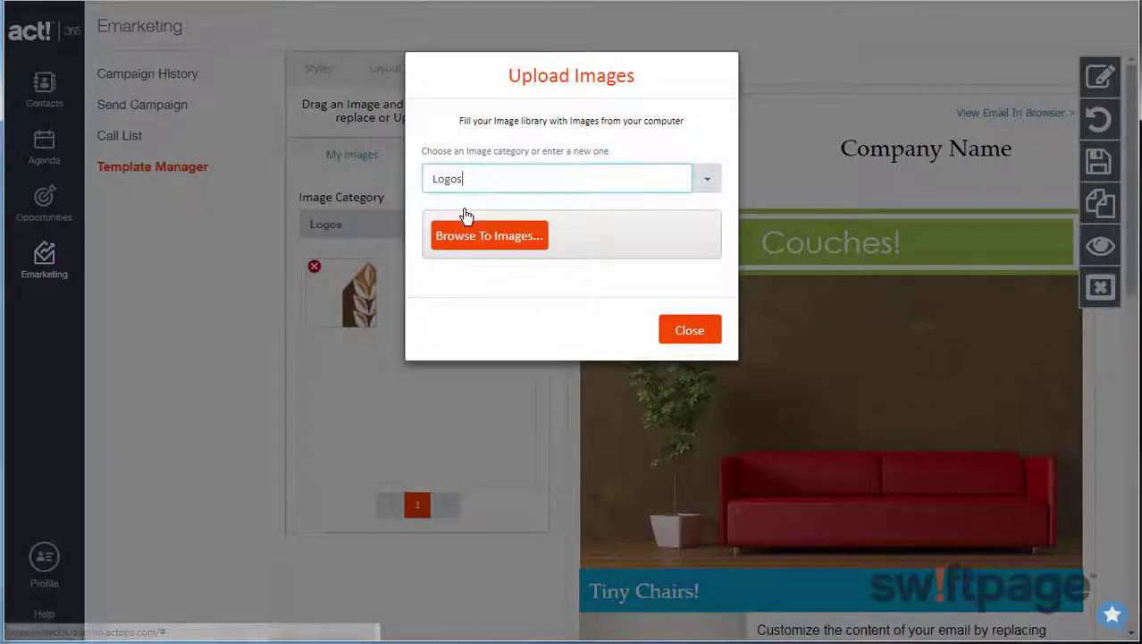
click(484, 234)
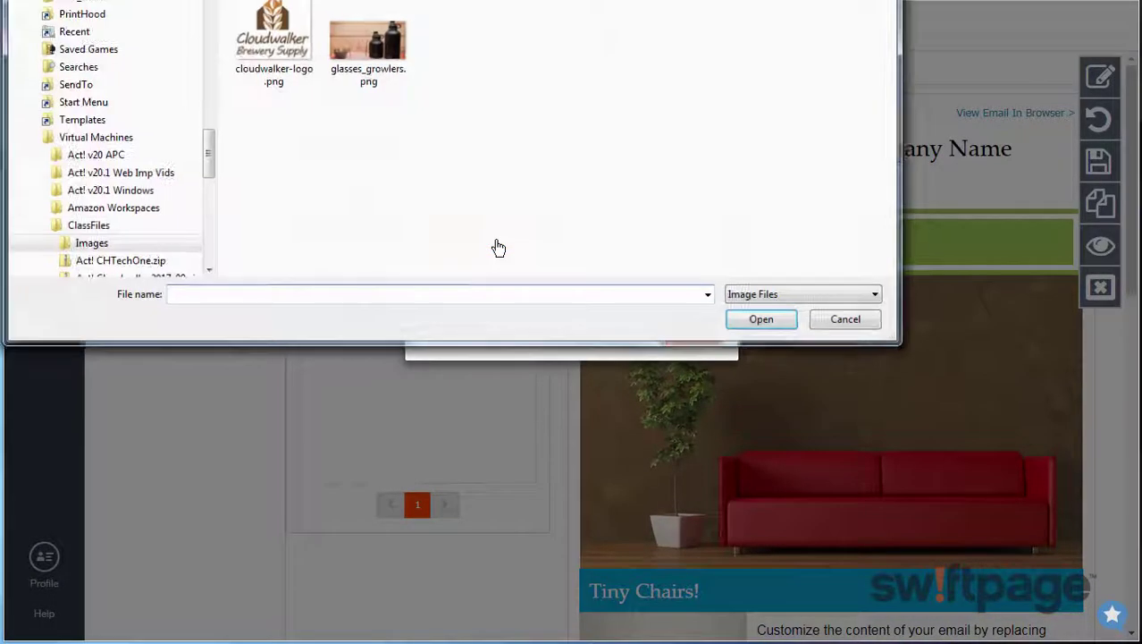
drag(210, 143, 212, 177)
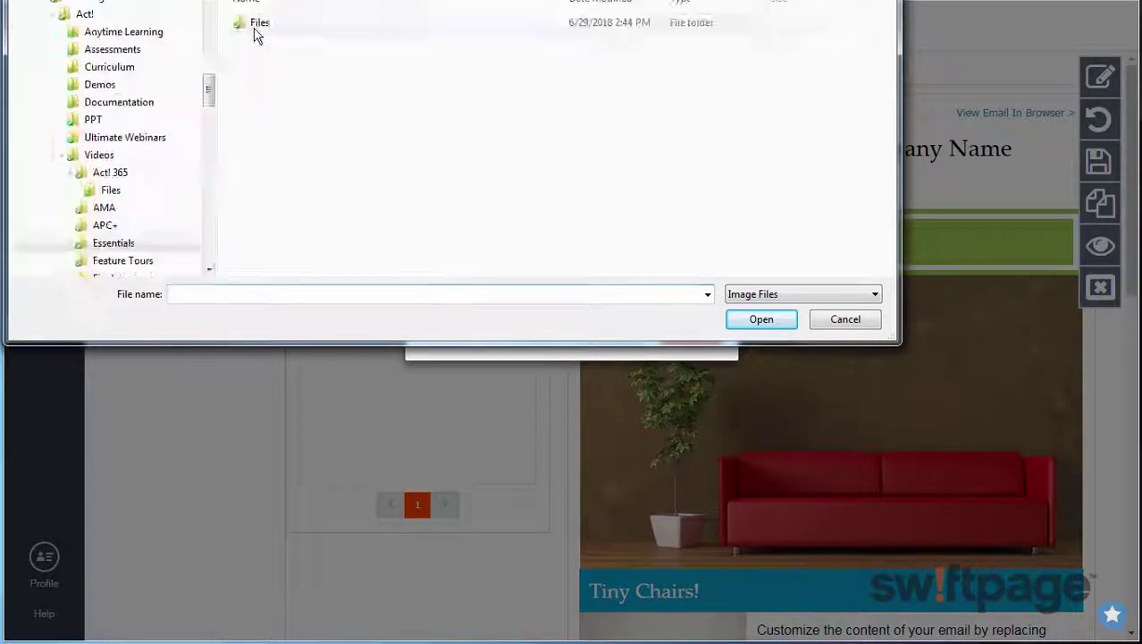
double_click(254, 36)
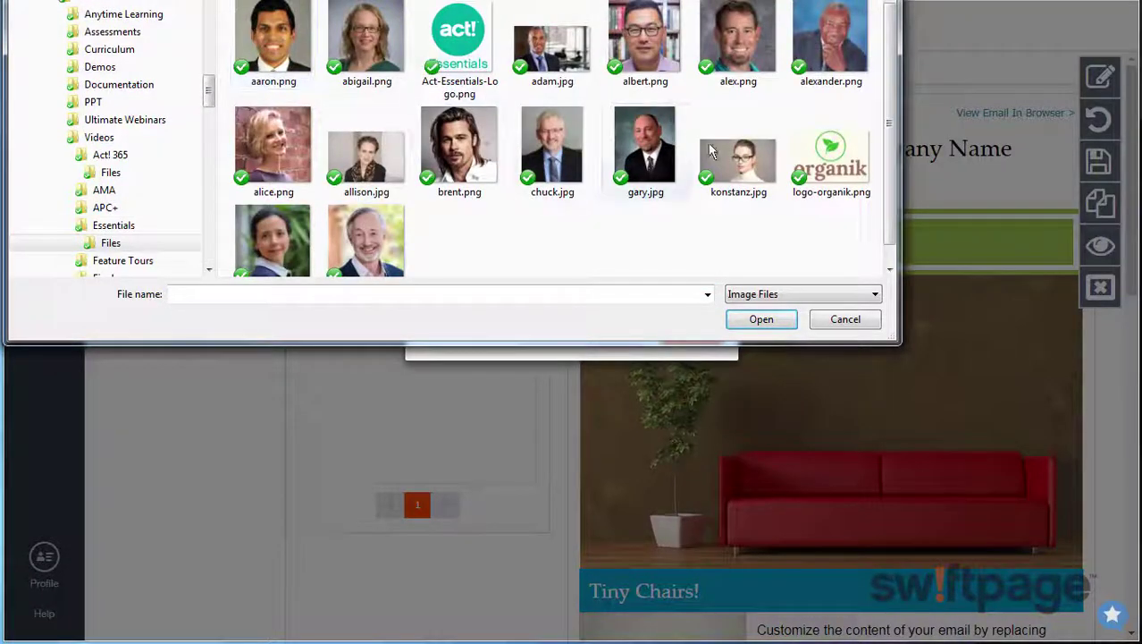
click(829, 157)
click(765, 318)
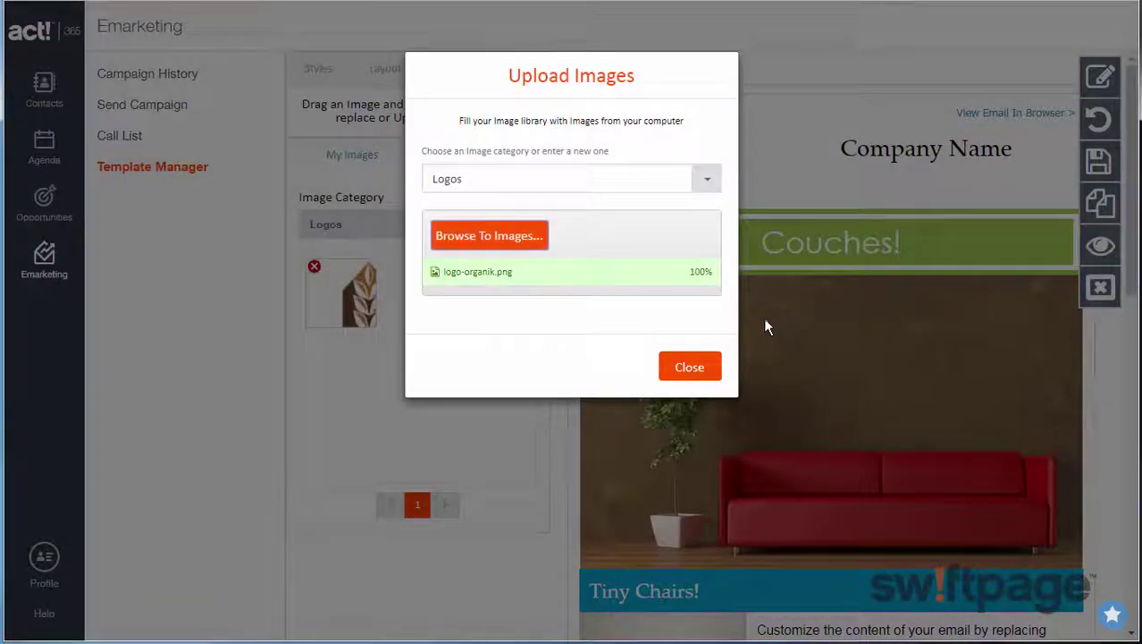
click(690, 366)
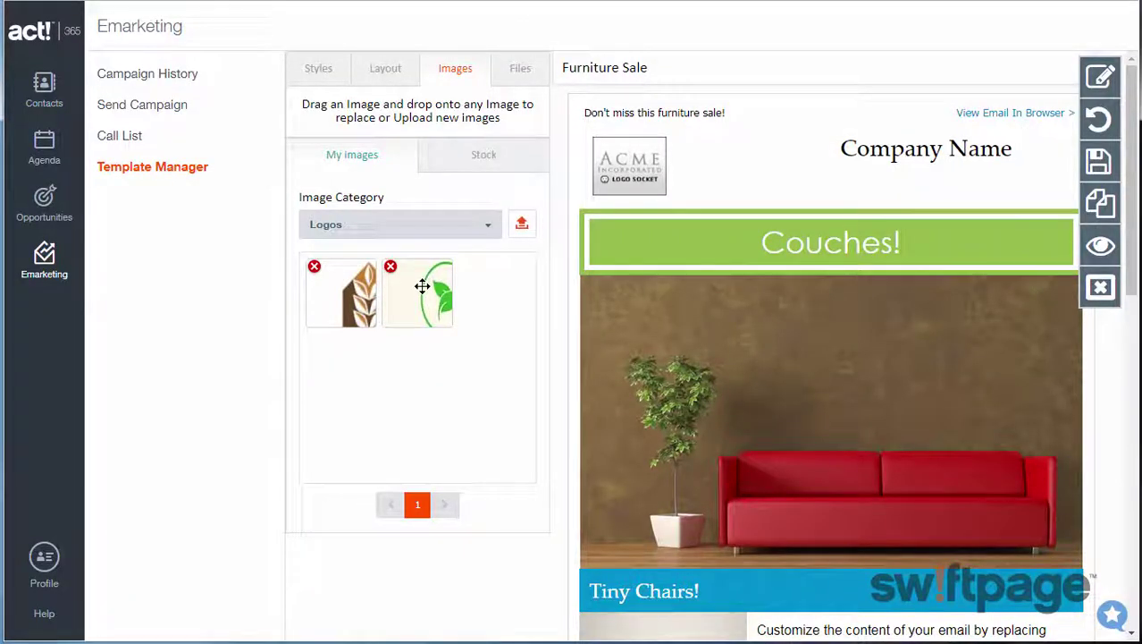
Swap the ACME header logo for organik, closing the Photo Editor without any edits
drag(419, 290, 647, 176)
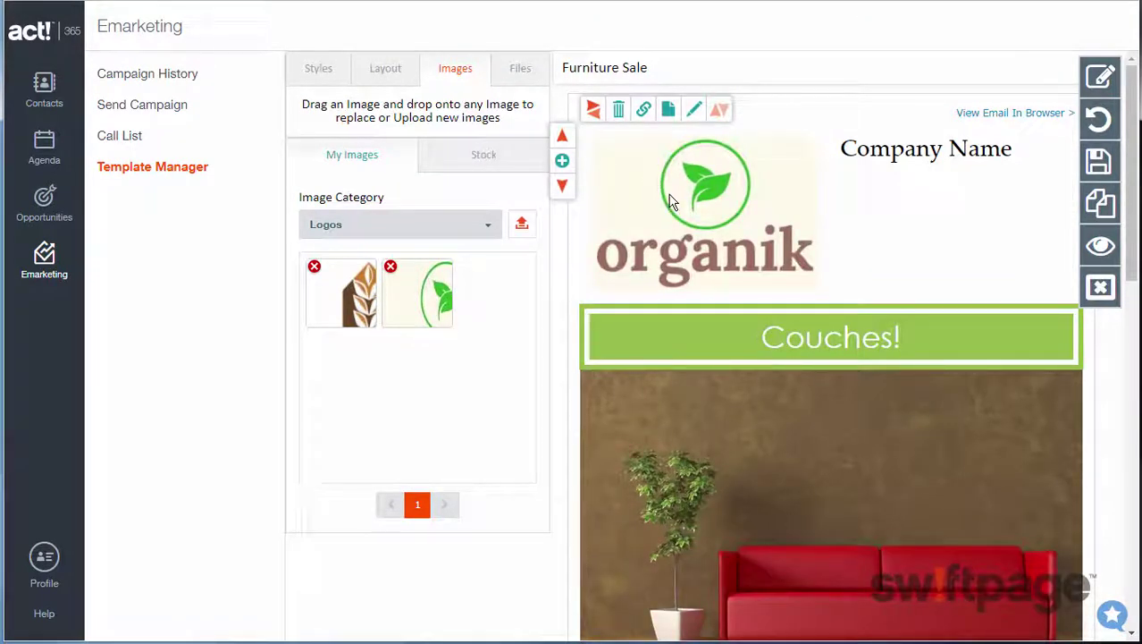
click(696, 113)
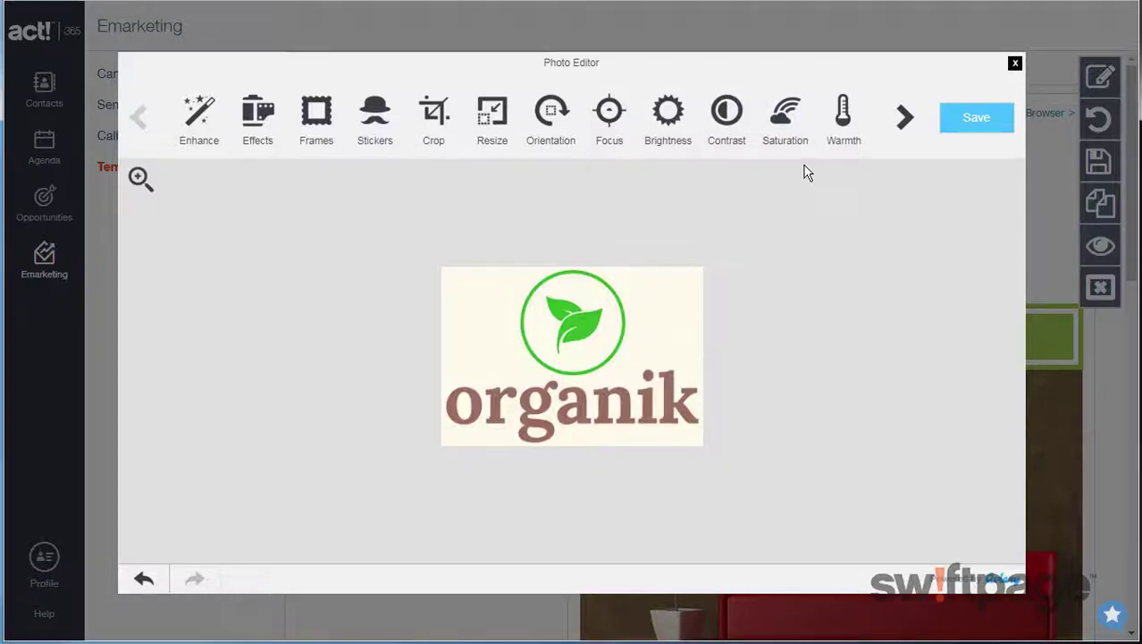
click(205, 116)
click(210, 118)
click(906, 125)
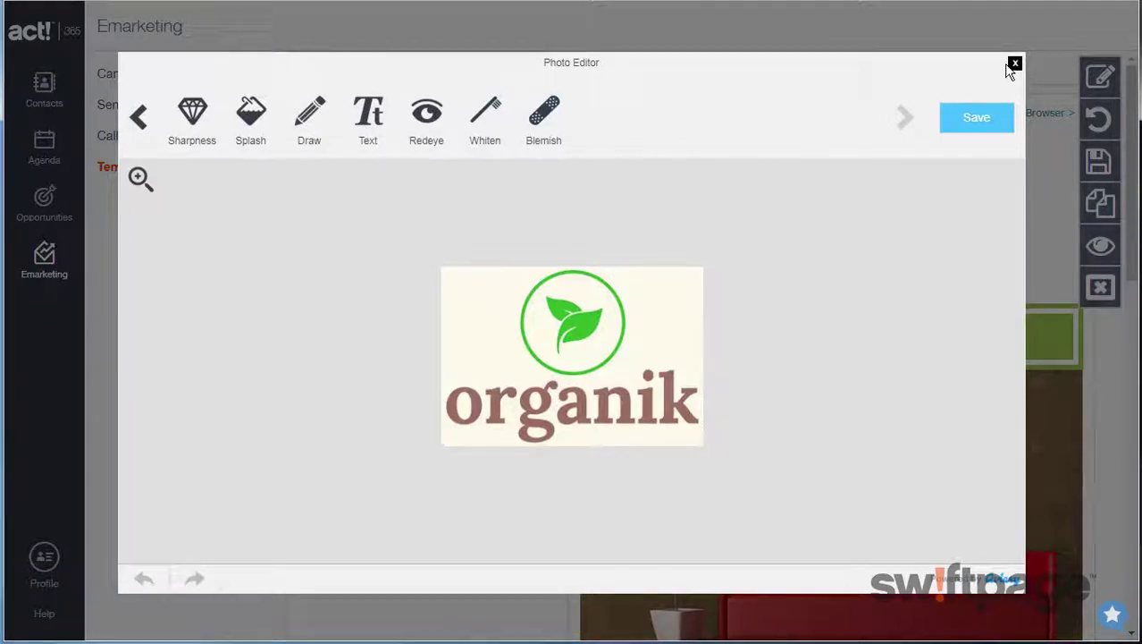
click(1014, 64)
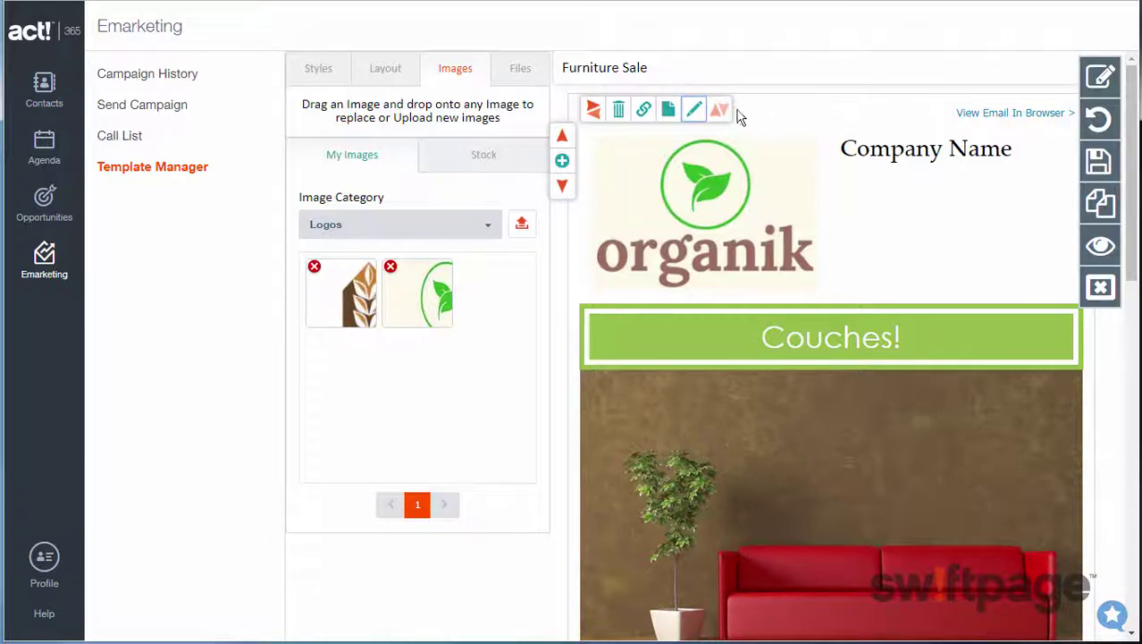
Save and exit the Furniture Sale template, then filter Template Manager to Product Promotions
click(520, 76)
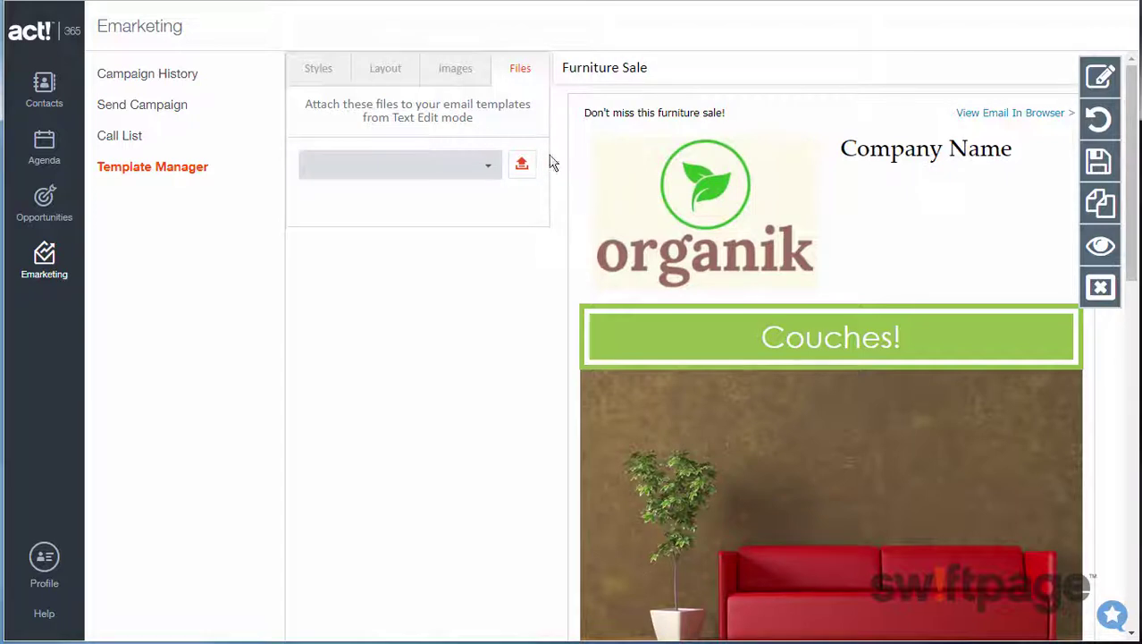
click(1100, 167)
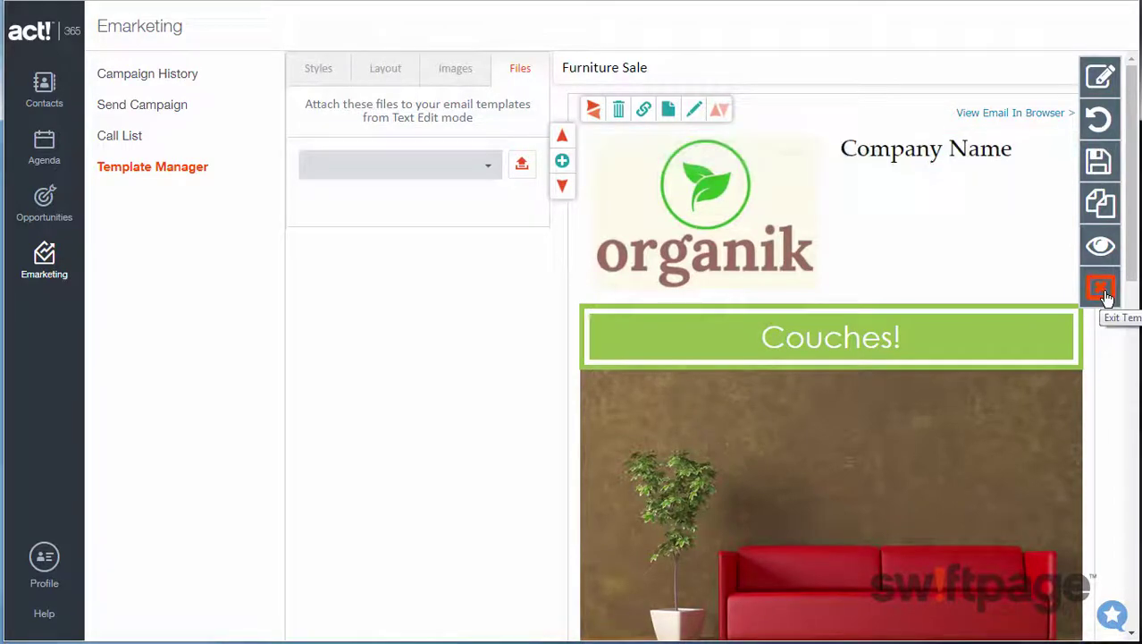
click(1103, 289)
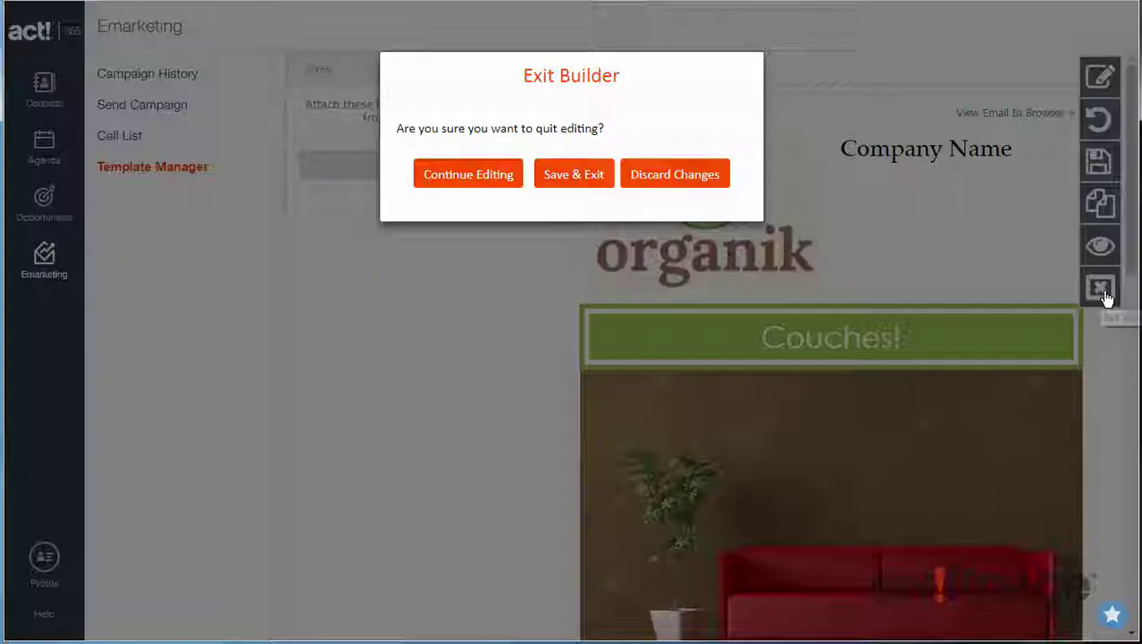
click(576, 183)
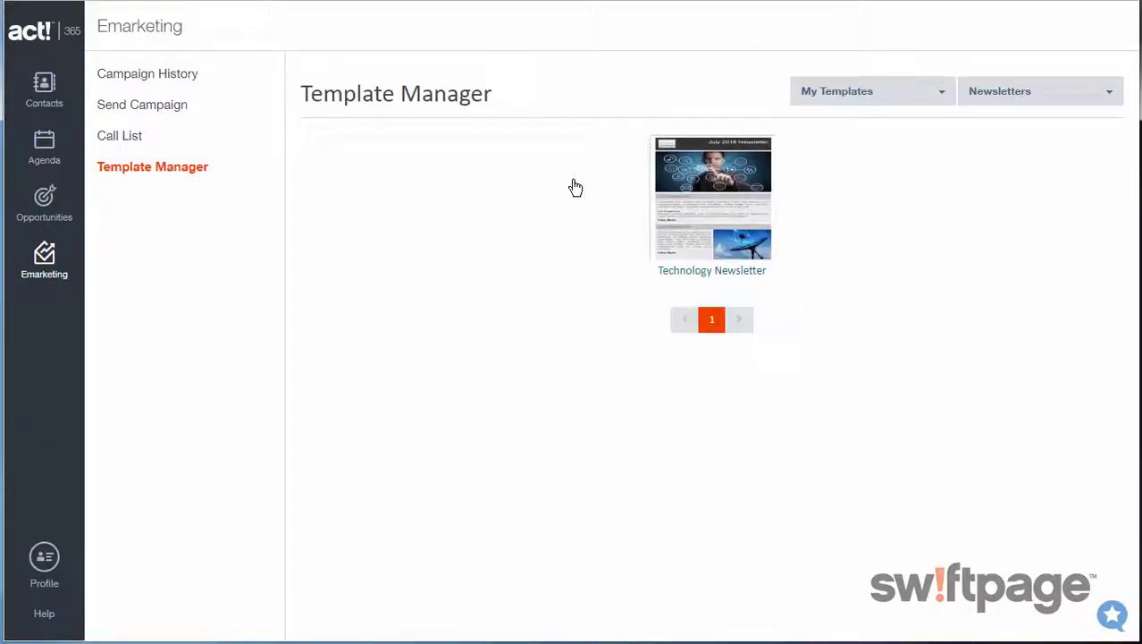
click(1023, 94)
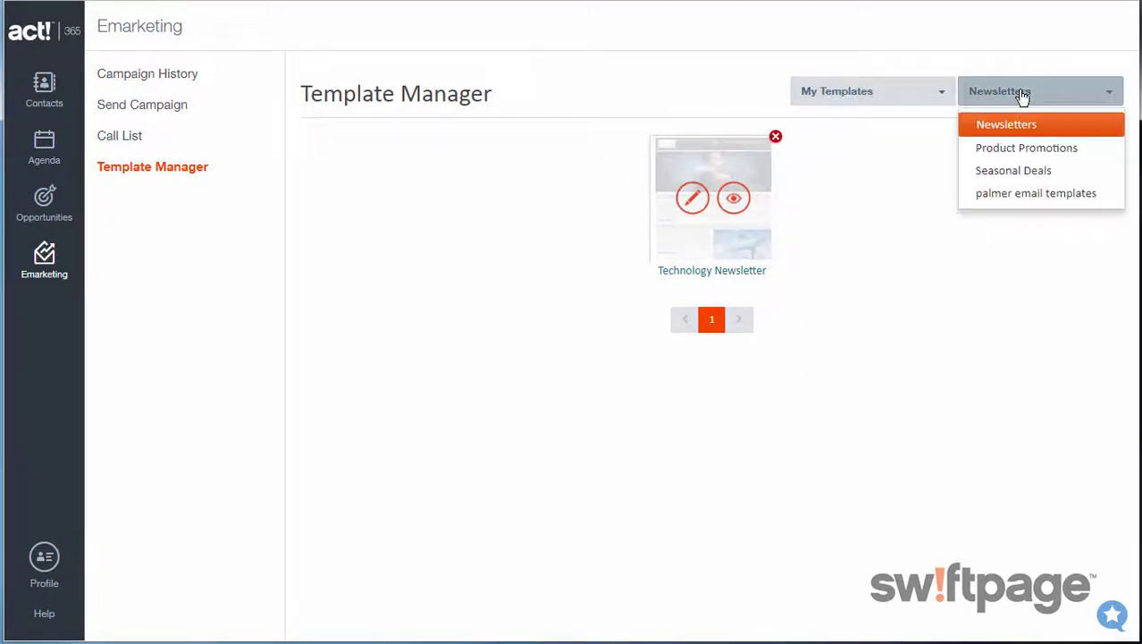
click(1015, 150)
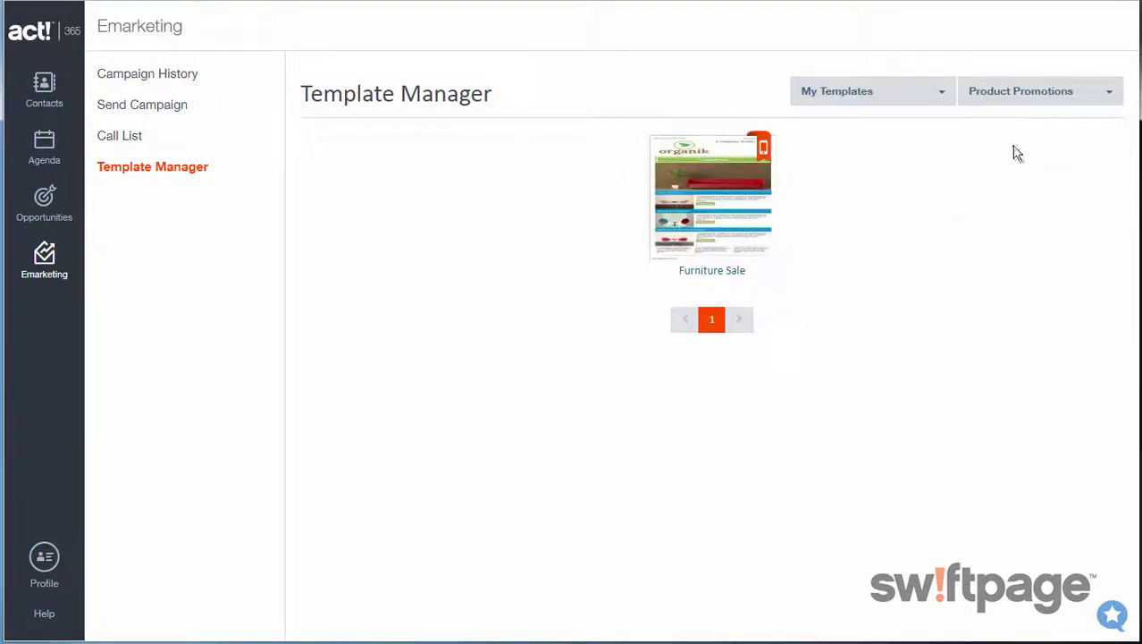
Preview Furniture Sale in portrait phone, then landscape phone, then back to desktop layout
mouse_move(736, 205)
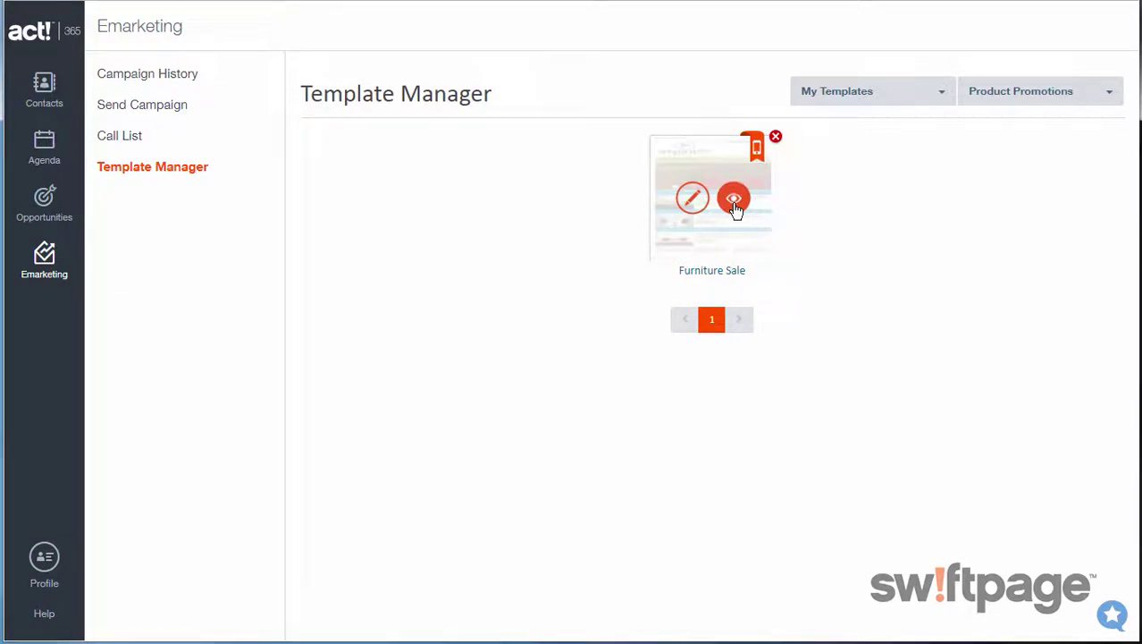
click(734, 200)
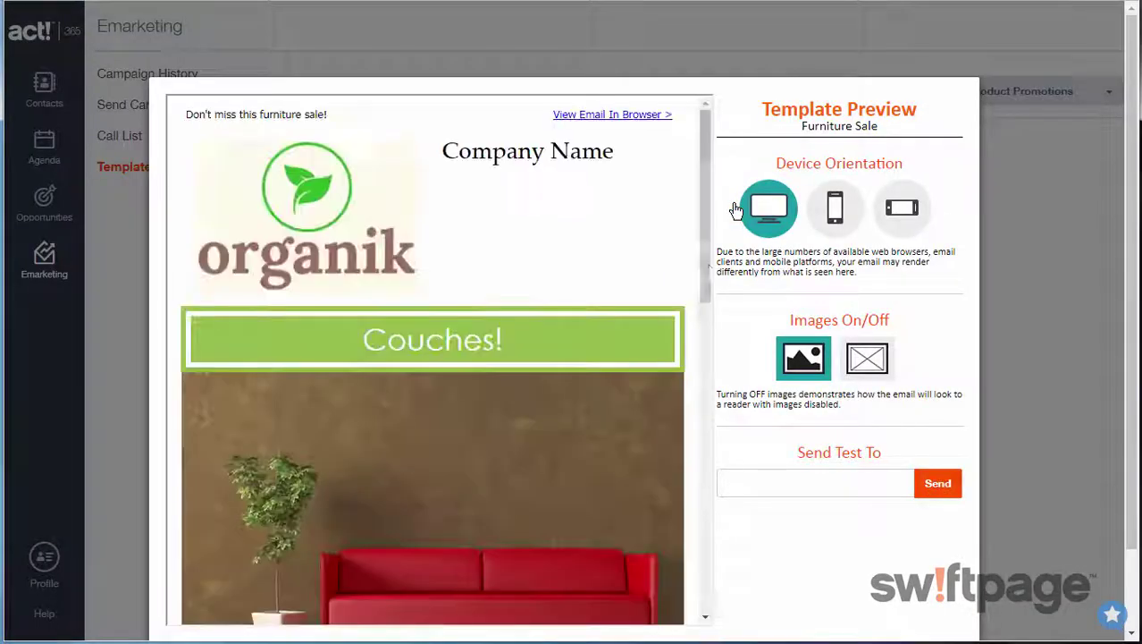
scroll(709, 322, down, 1)
drag(709, 322, 702, 165)
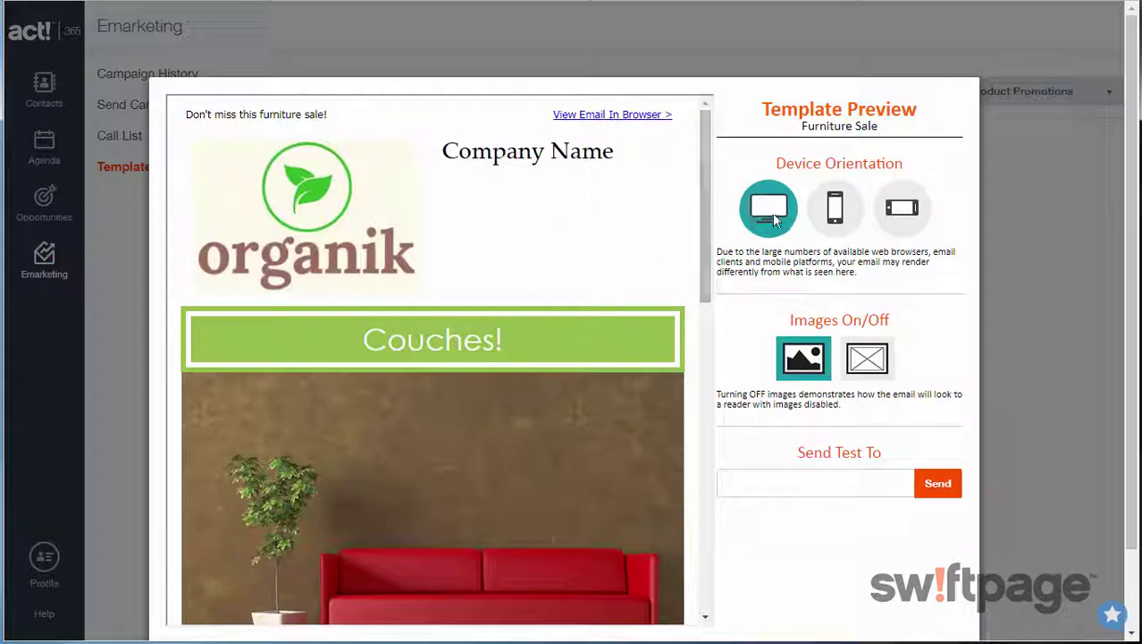
click(840, 222)
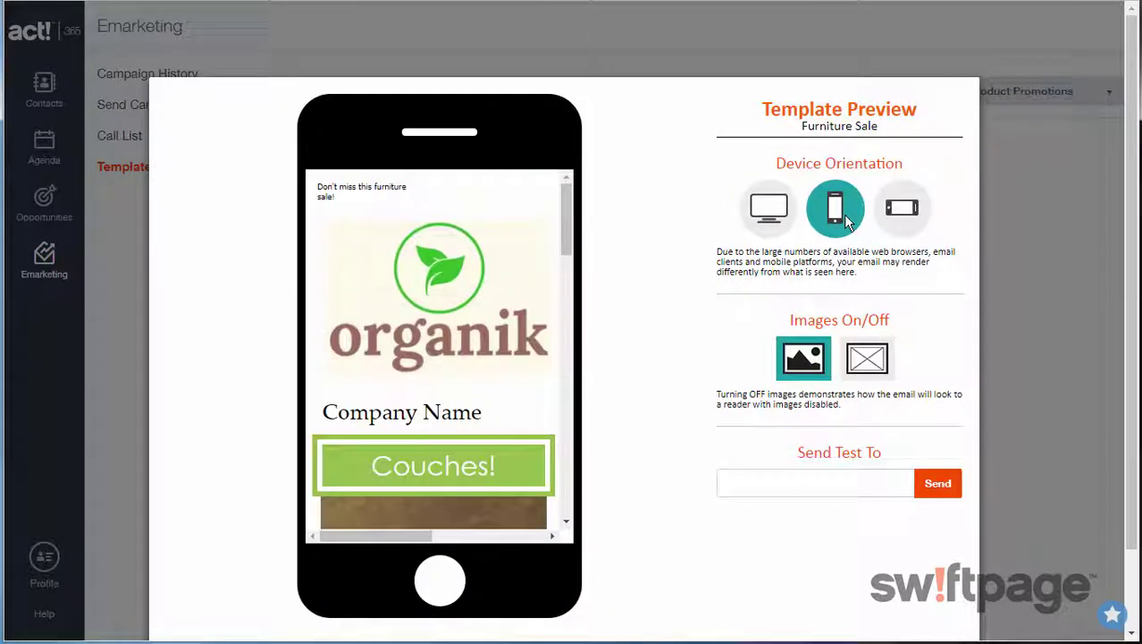
click(900, 221)
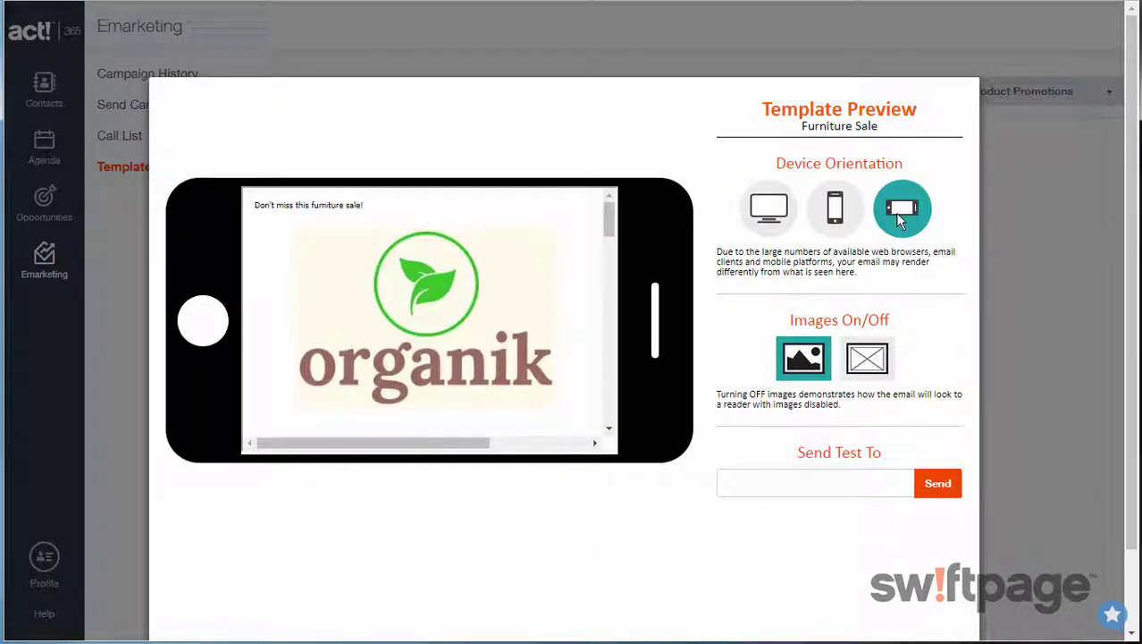
click(769, 210)
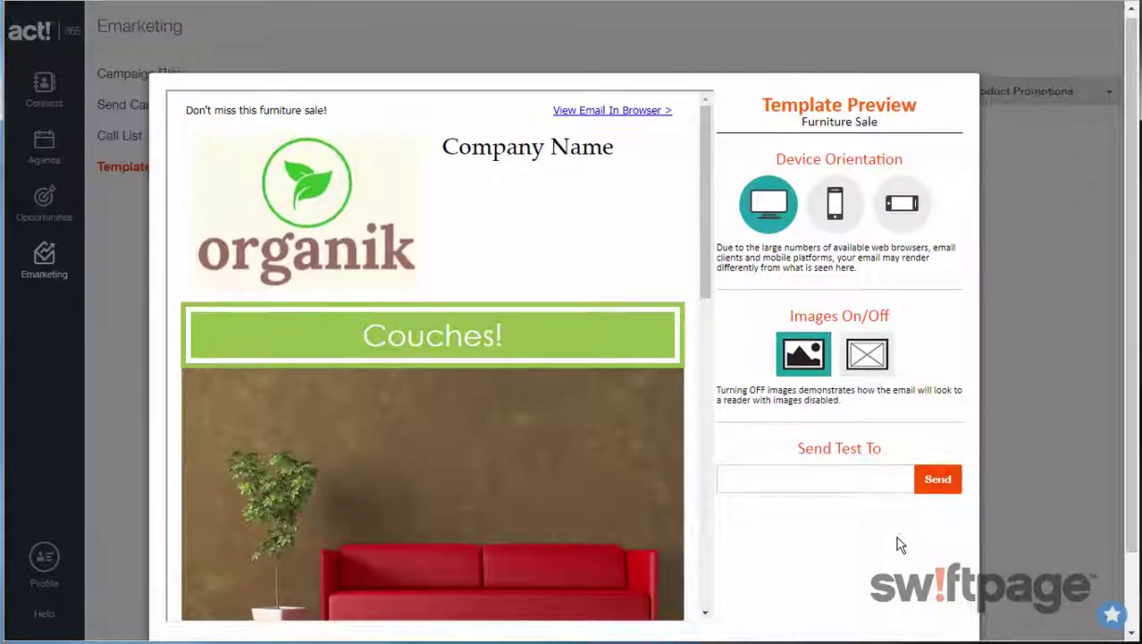
scroll(898, 542, down, 1)
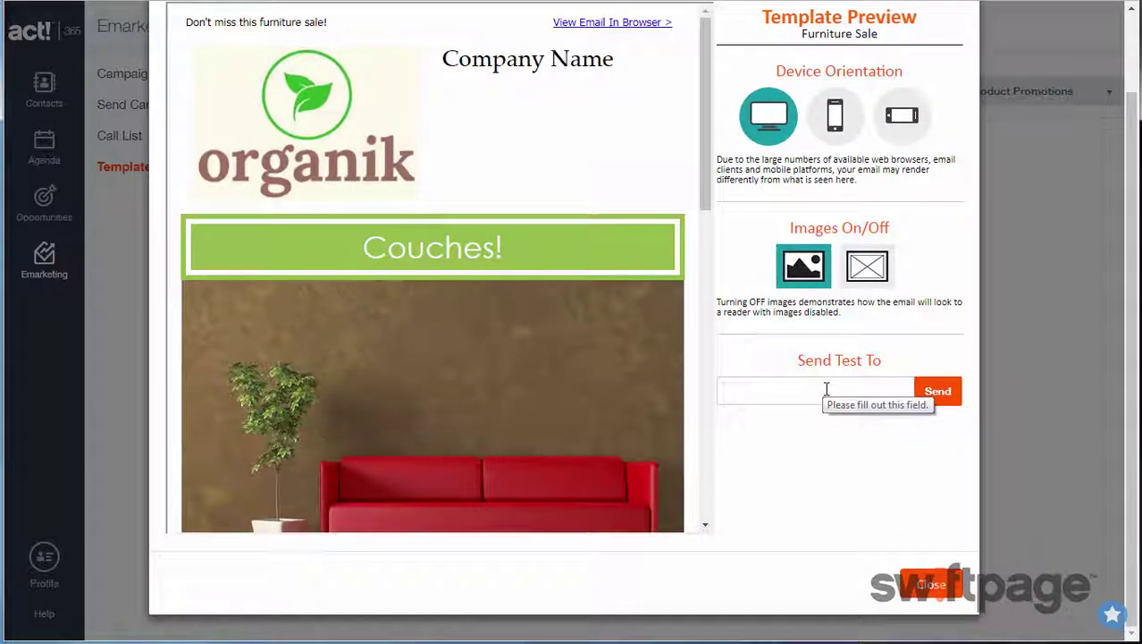